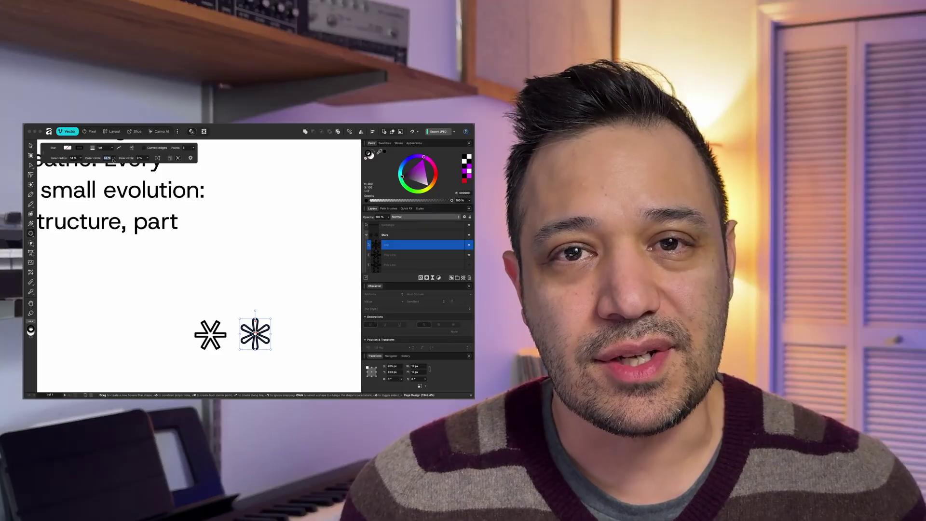
drag(115, 164, 106, 167)
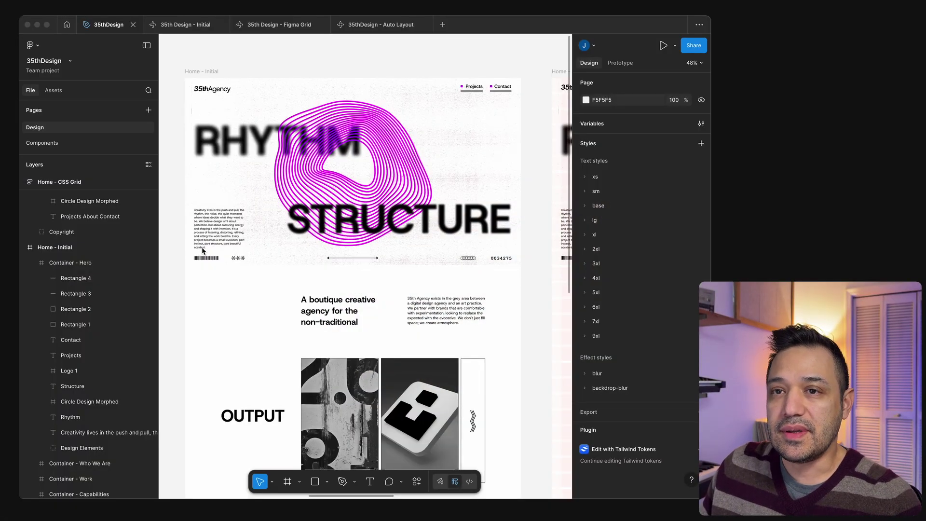
Step: Inspect the rectangle and Contact text layers of the Hero container in the Home - Initial frame, then clear the selection
click(88, 284)
click(83, 297)
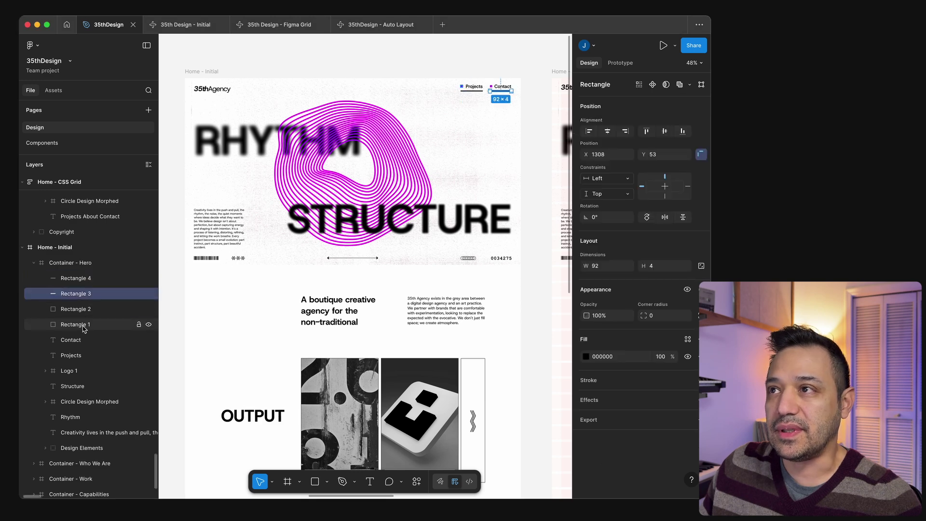
scroll(81, 304, down, 1)
click(81, 297)
click(81, 311)
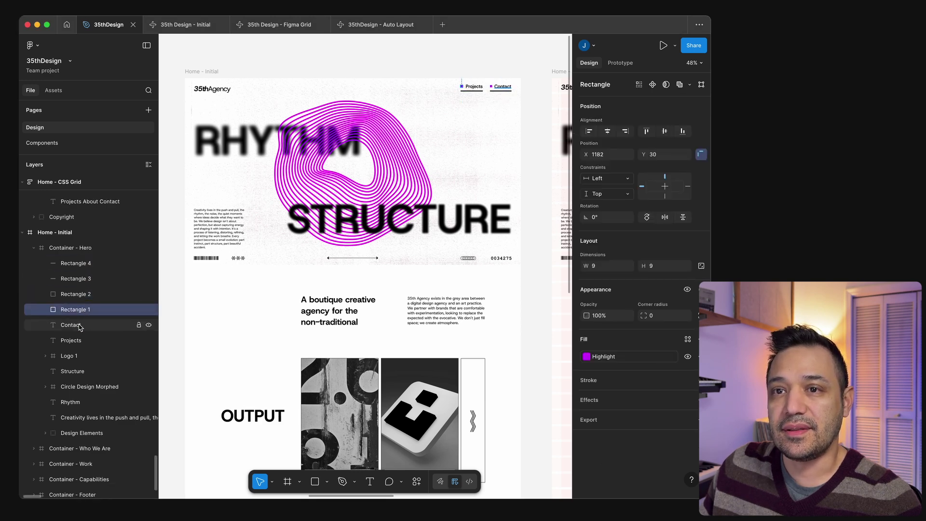
click(80, 326)
click(241, 62)
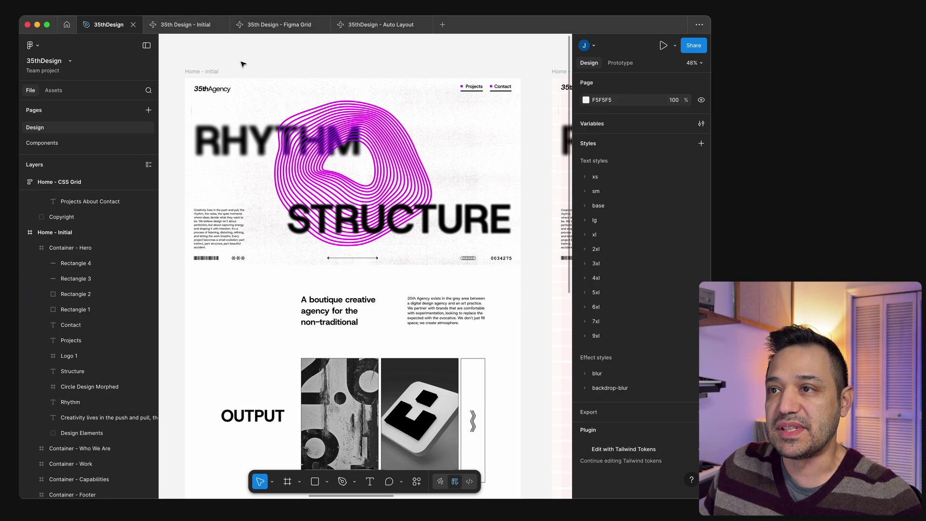
Step: Compare the hero section of the original Home - Initial design with the generated 35th Design - Initial site
scroll(276, 182, down, 3)
scroll(276, 182, down, 1)
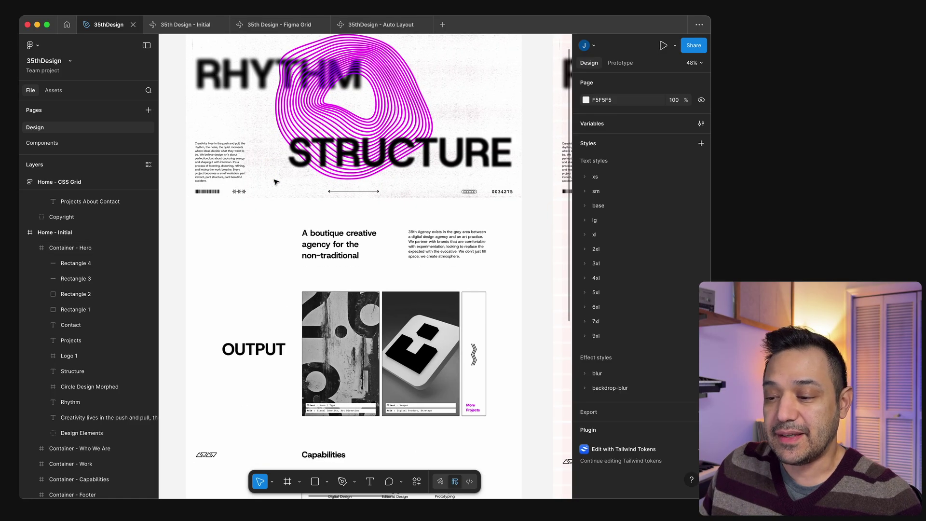
click(185, 24)
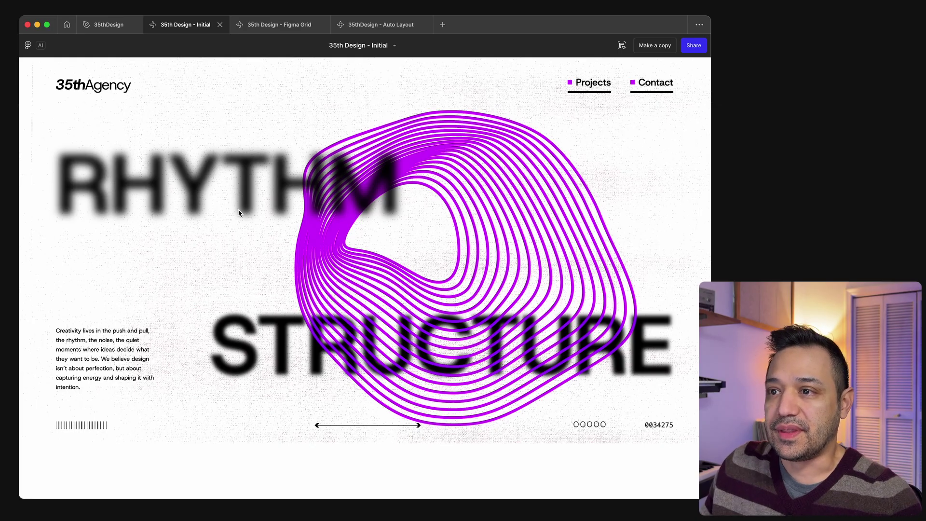
scroll(238, 212, down, 2)
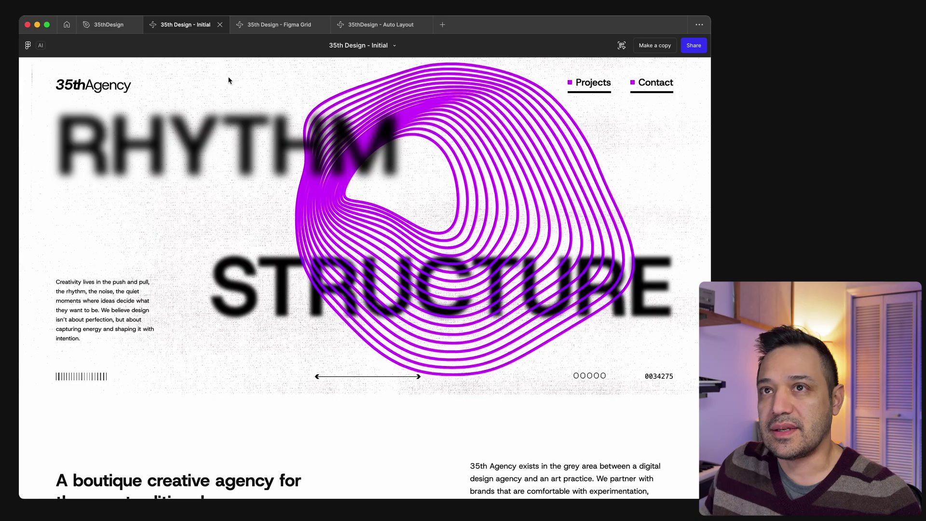
click(110, 24)
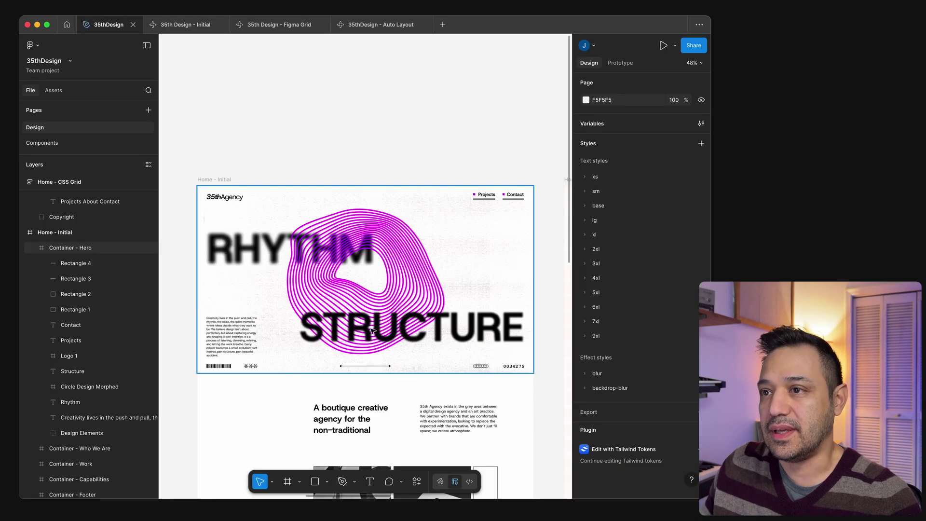
click(246, 165)
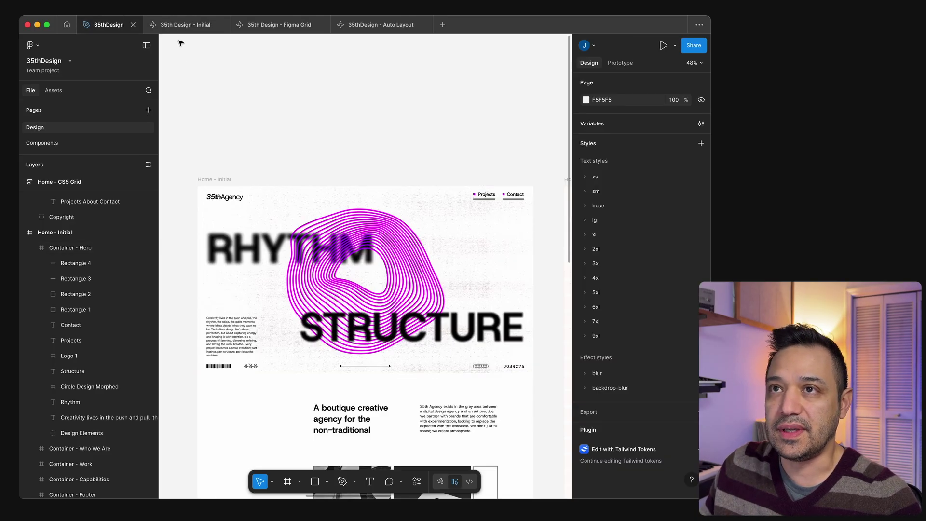
click(186, 24)
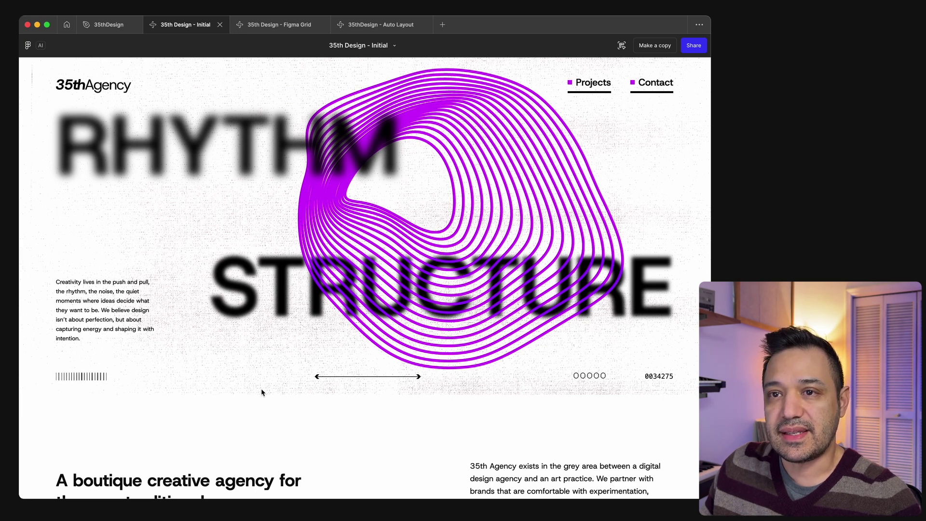
scroll(261, 389, down, 3)
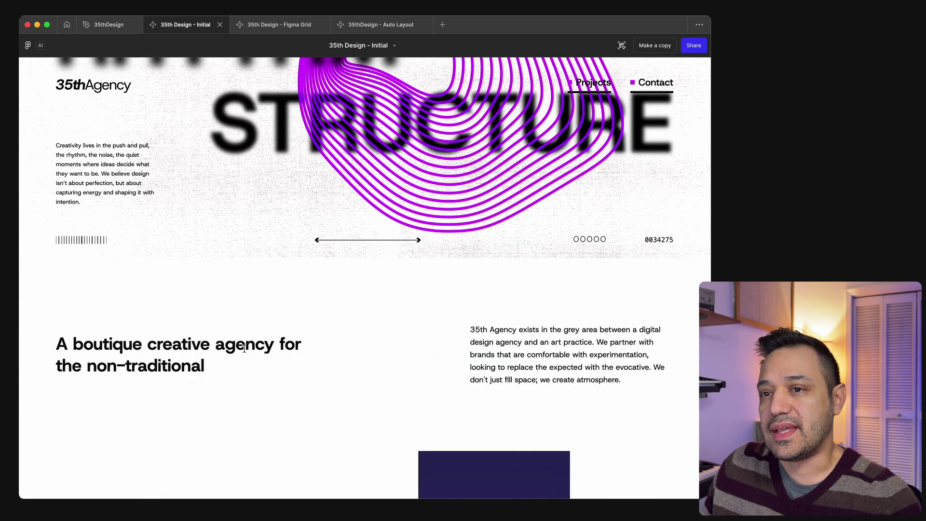
Step: Review the boutique agency intro and OUTPUT sections in the 35thDesign file, then return to the 35th Design - Initial site
click(112, 26)
scroll(321, 331, down, 1)
scroll(321, 331, up, 3)
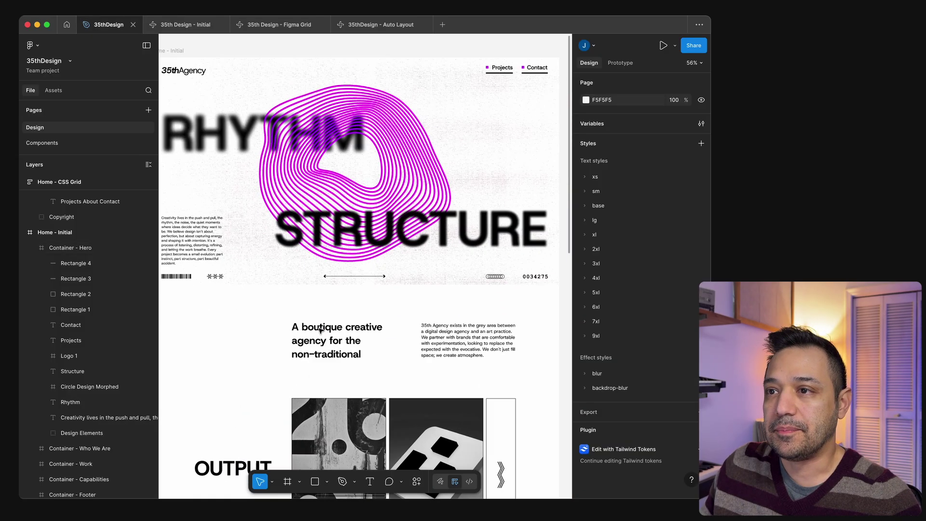
scroll(388, 325, down, 2)
scroll(390, 326, down, 3)
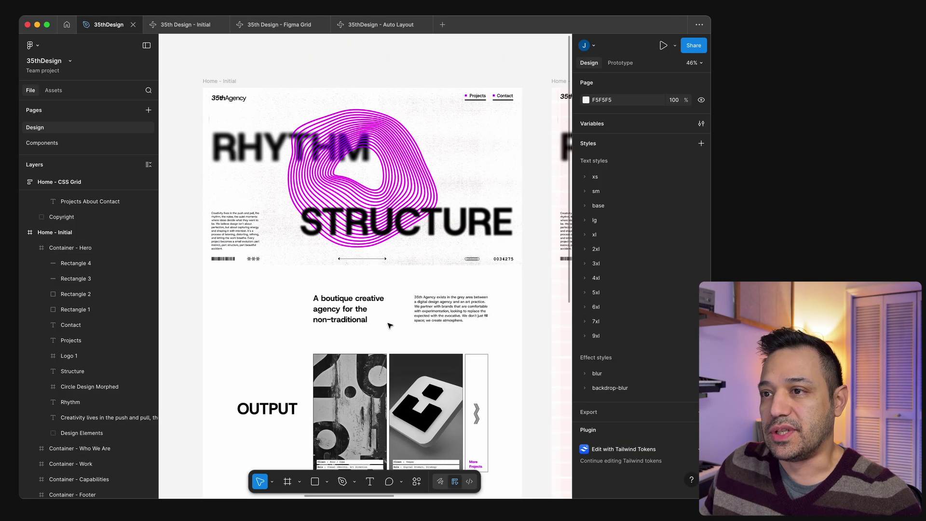
key(ctrl+Tab)
Step: Examine the project cards, OUTPUT heading, More Projects box and Capabilities section on the generated 35th Design - Initial site
scroll(302, 203, down, 5)
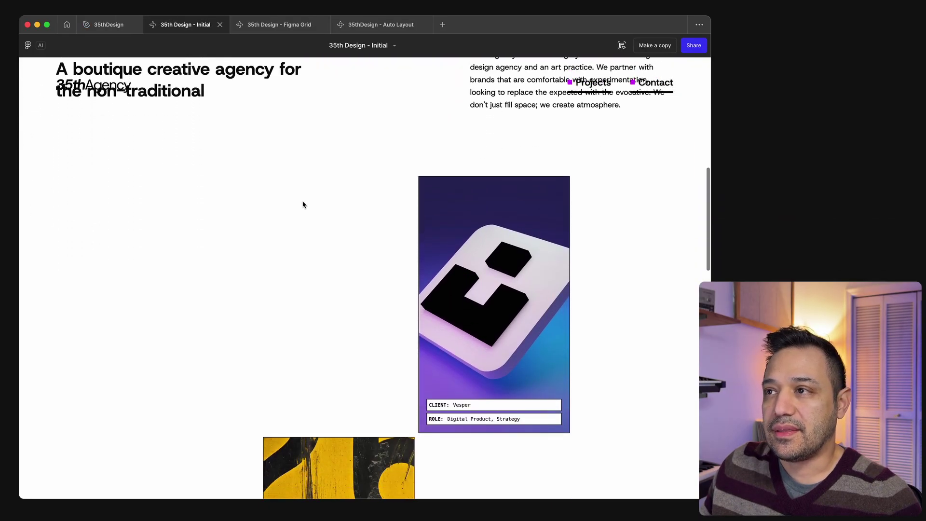
scroll(302, 202, down, 3)
scroll(242, 255, down, 3)
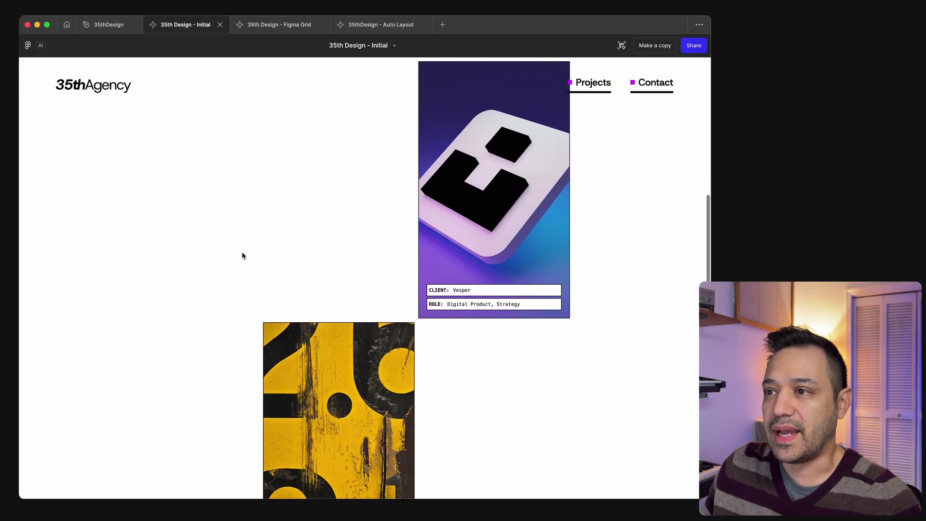
scroll(230, 340, down, 5)
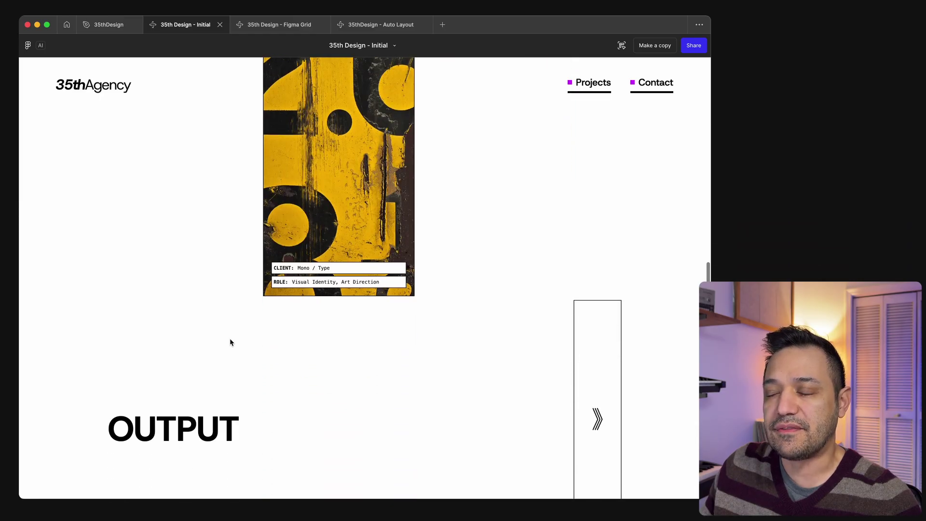
scroll(229, 341, up, 1)
scroll(232, 275, down, 5)
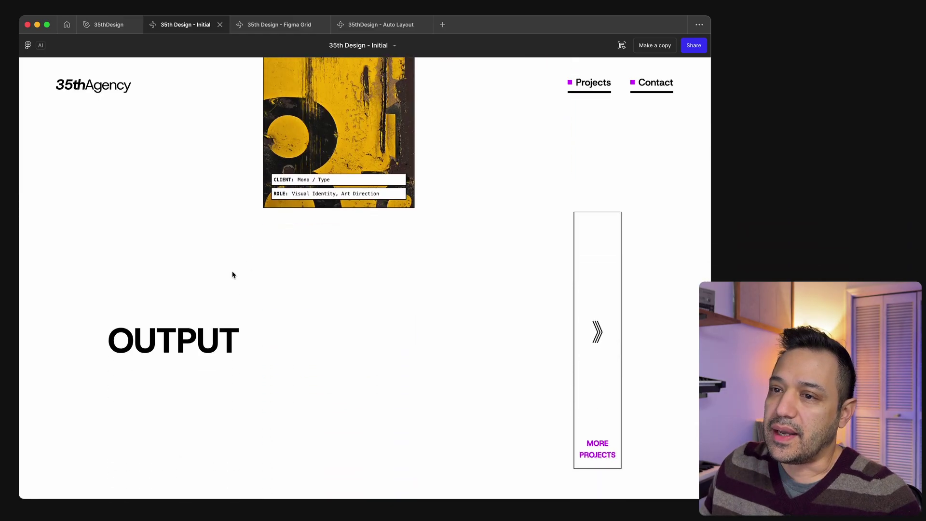
scroll(232, 275, down, 6)
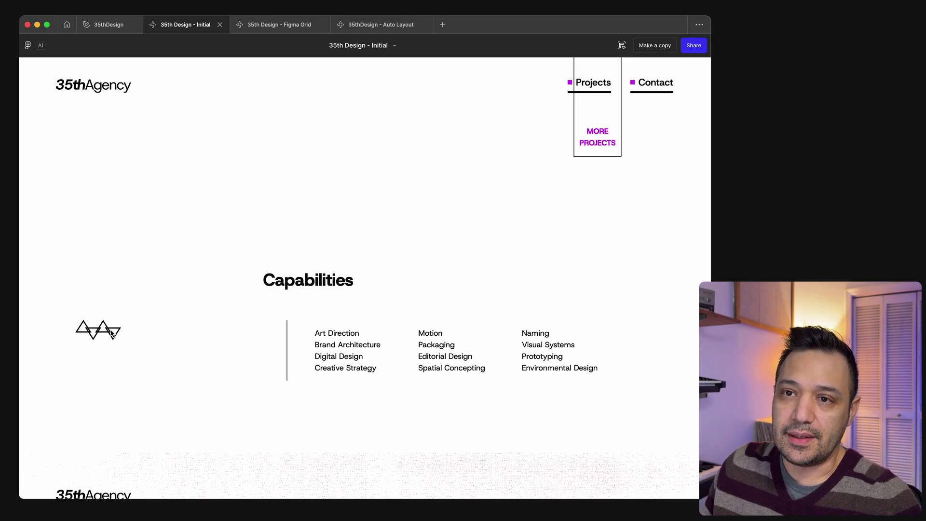
scroll(96, 318, down, 1)
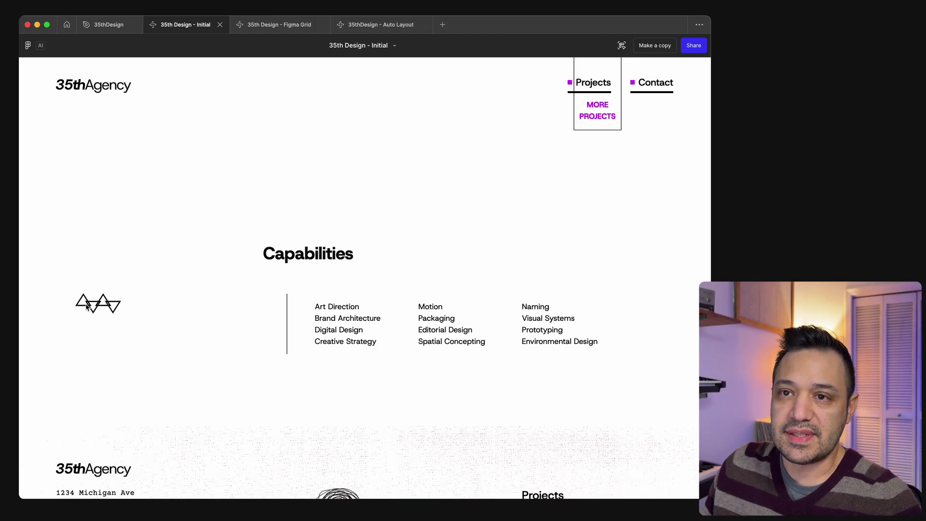
Step: Compare the Capabilities section's triangle icons in the original design with the generated site's version, continuing down to the site's footer
click(108, 24)
scroll(232, 365, down, 5)
scroll(232, 364, up, 8)
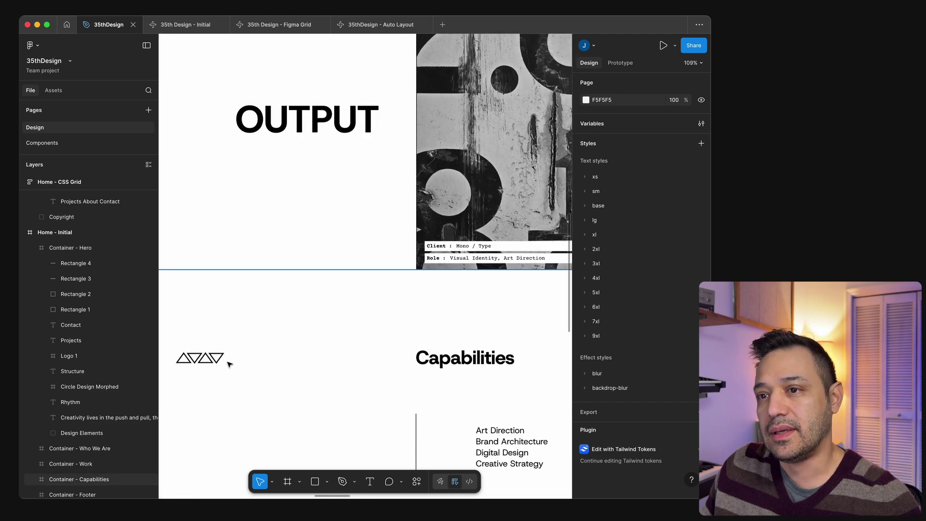
mouse_move(186, 31)
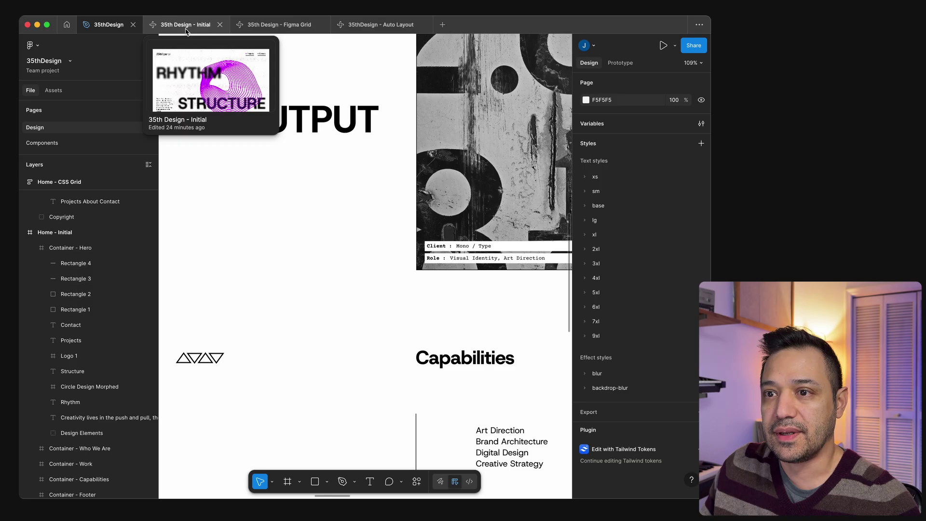
click(185, 24)
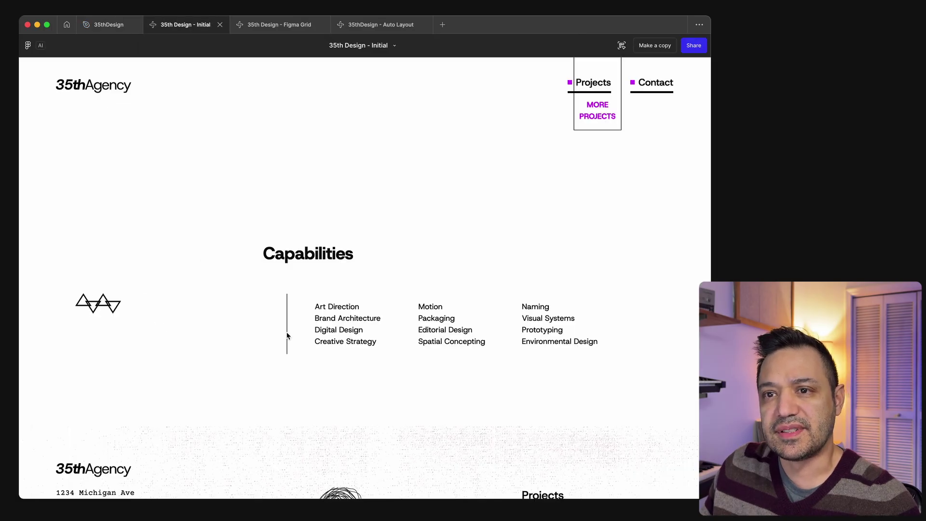
scroll(422, 367, down, 3)
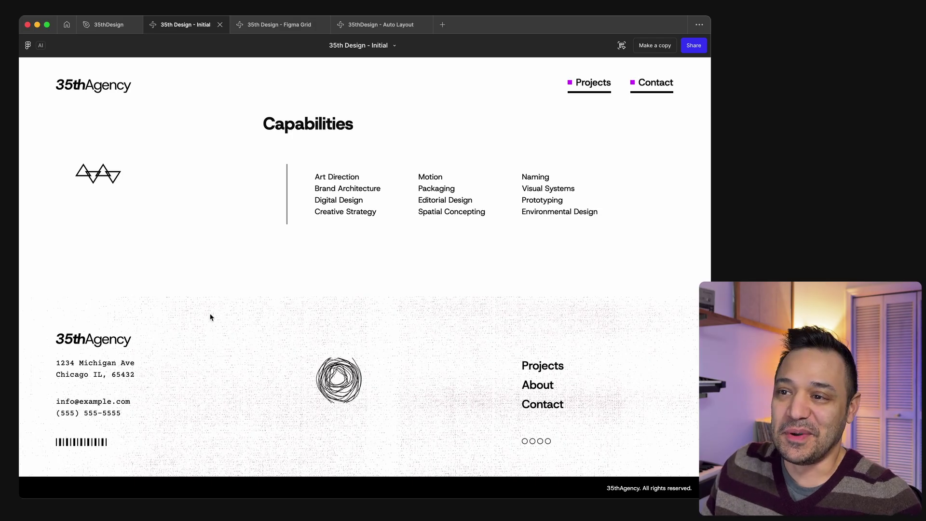
Step: Examine the original design's footer and its circular line graphic for comparison with the generated site
click(109, 29)
scroll(347, 346, down, 7)
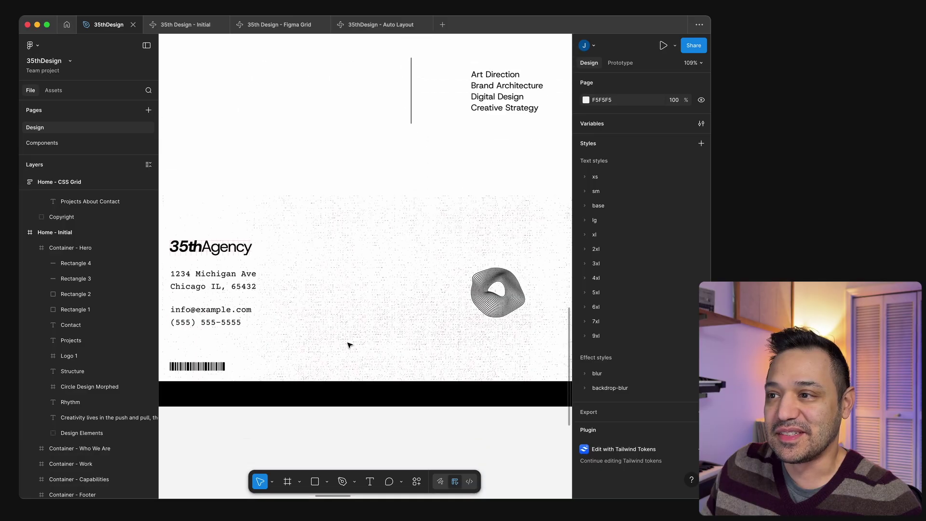
scroll(347, 345, right, 6)
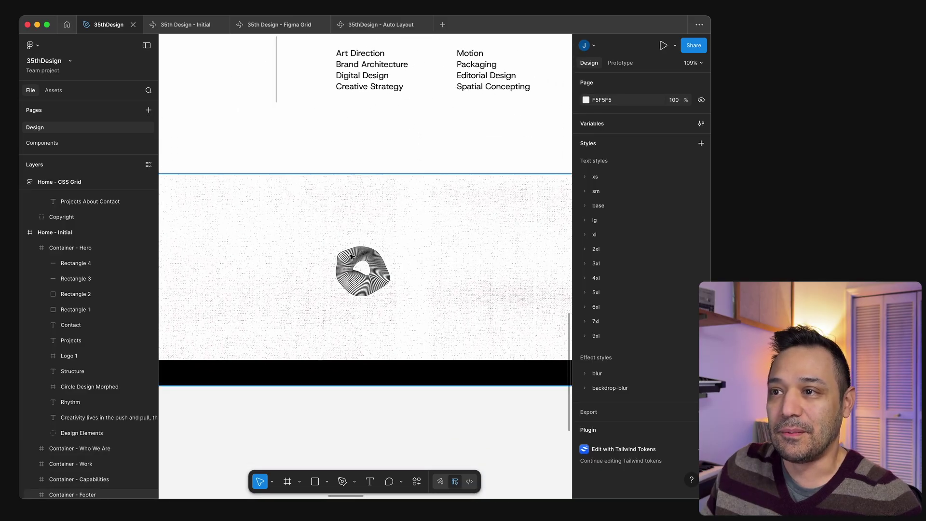
click(193, 27)
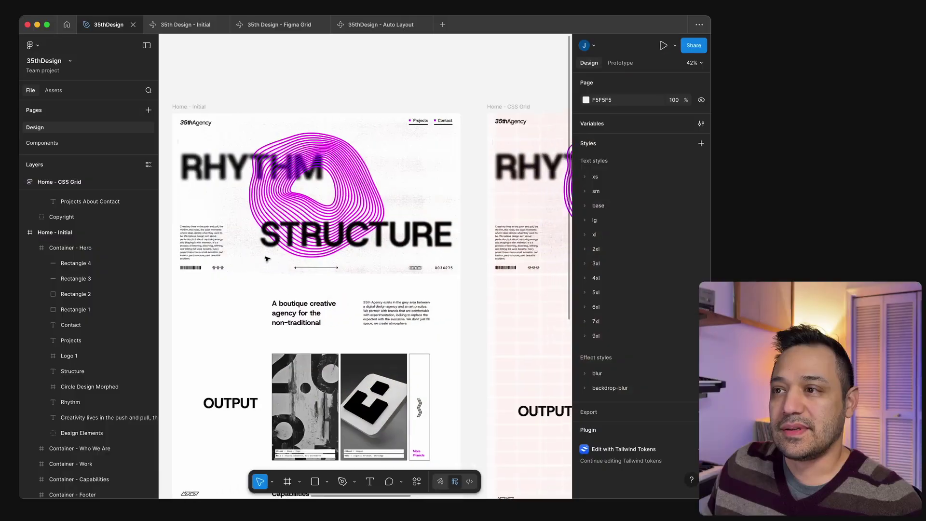
Step: Examine the Hero container's auto layout grid and layout guide settings in the Home - CSS Grid frame
scroll(266, 259, left, 5)
scroll(267, 259, right, 5)
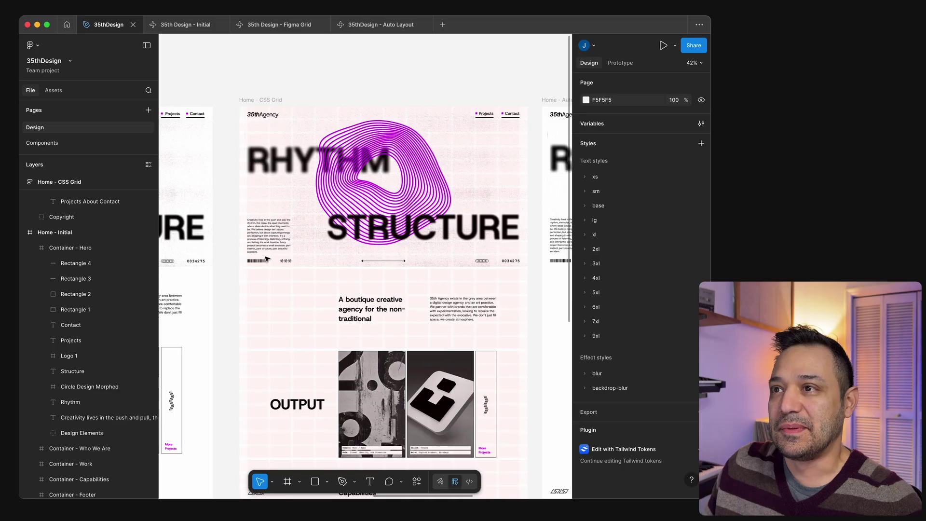
scroll(266, 259, up, 3)
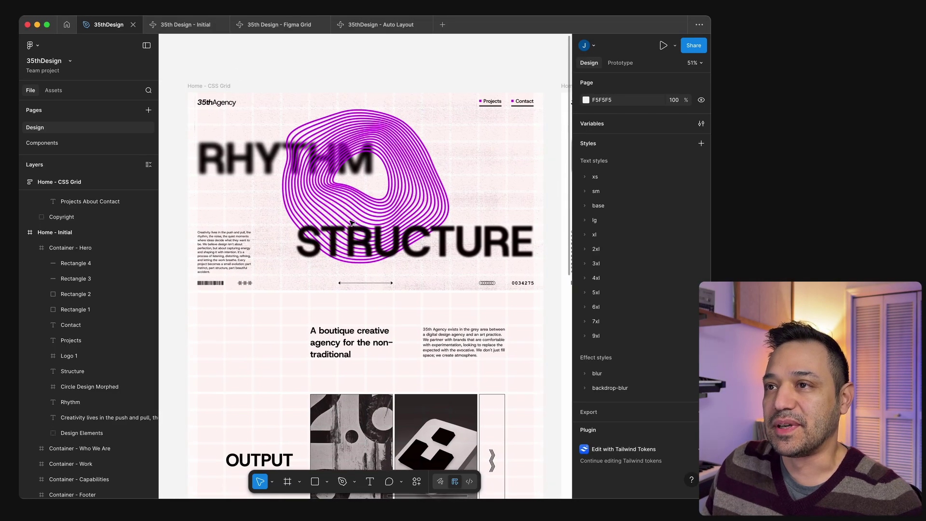
scroll(463, 174, up, 2)
click(465, 182)
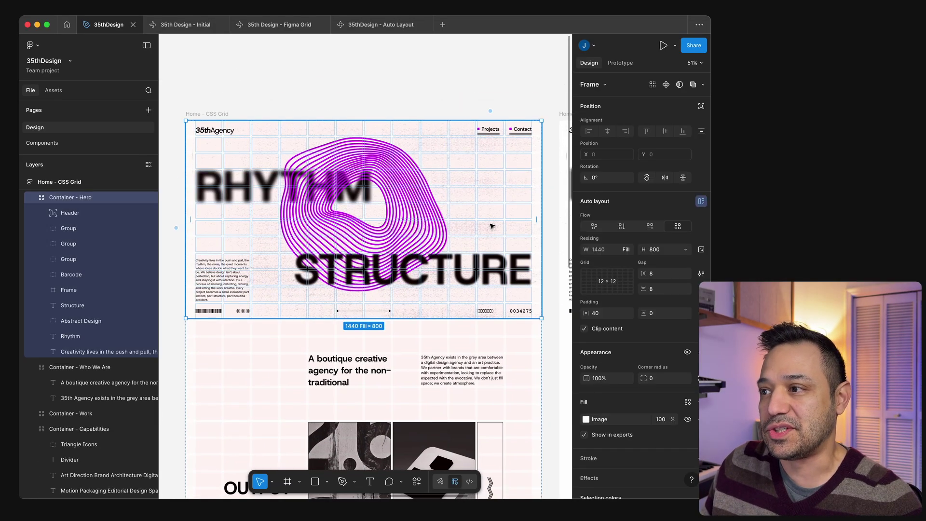
scroll(608, 386, down, 5)
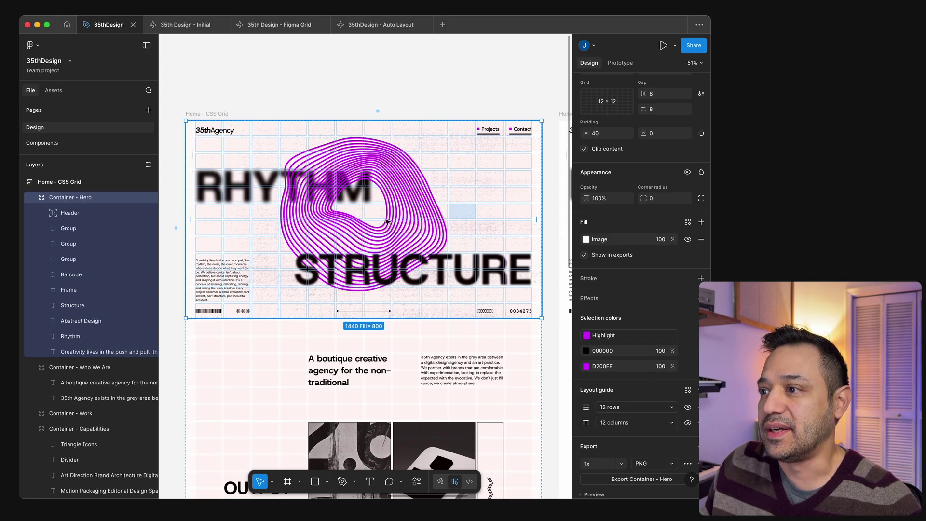
scroll(608, 286, up, 4)
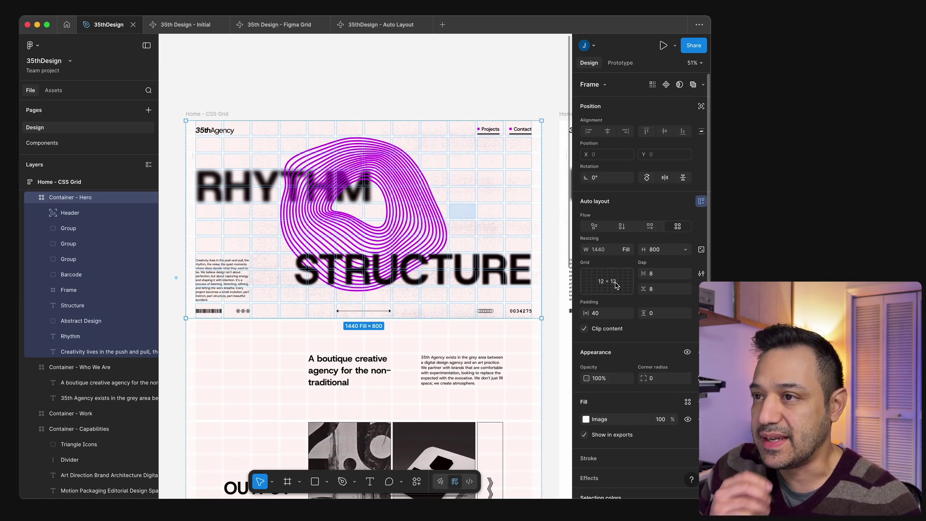
scroll(471, 231, up, 5)
scroll(497, 253, down, 4)
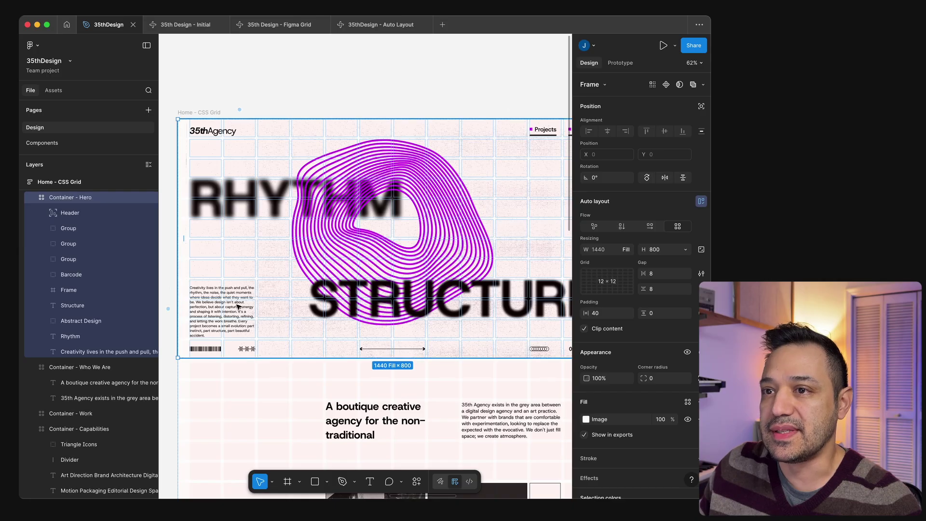
Step: Inspect the Structure text's column and row spans and the Who We Are container's grid settings in the Home - CSS Grid frame
click(330, 316)
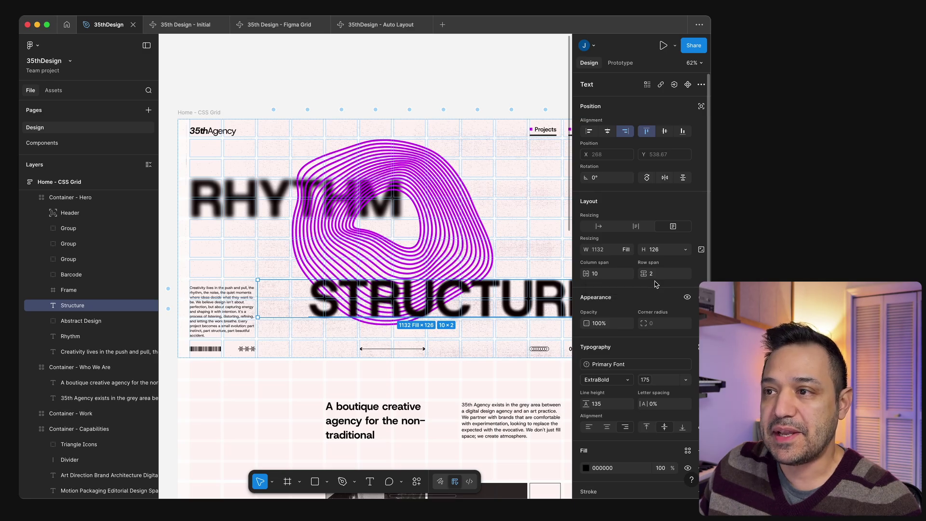
click(418, 388)
scroll(418, 387, down, 3)
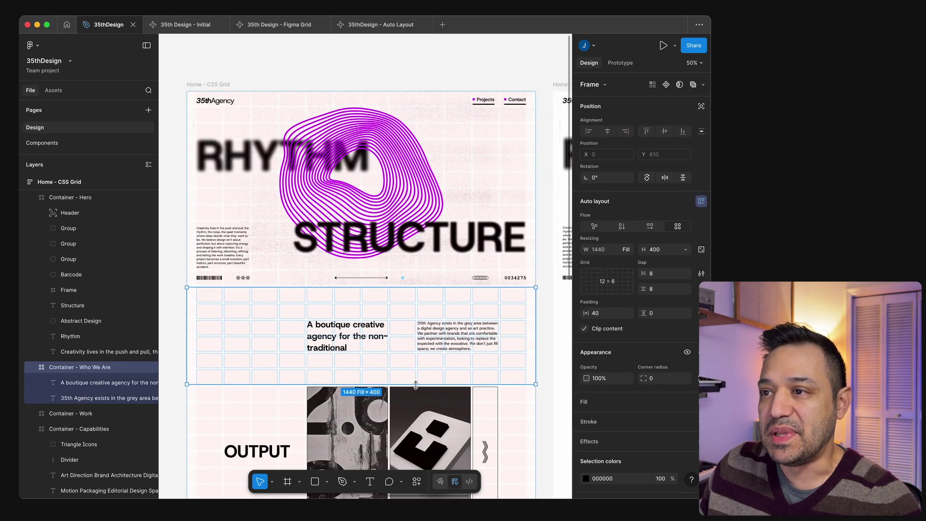
scroll(416, 385, down, 2)
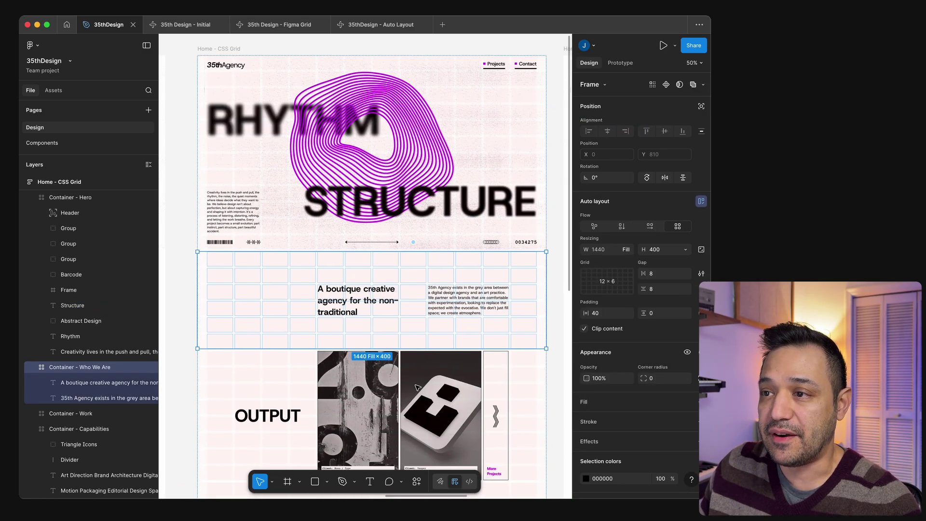
Step: Open the 35th Design - Figma Grid generated site and examine its hero and boutique creative agency intro section
scroll(418, 387, down, 1)
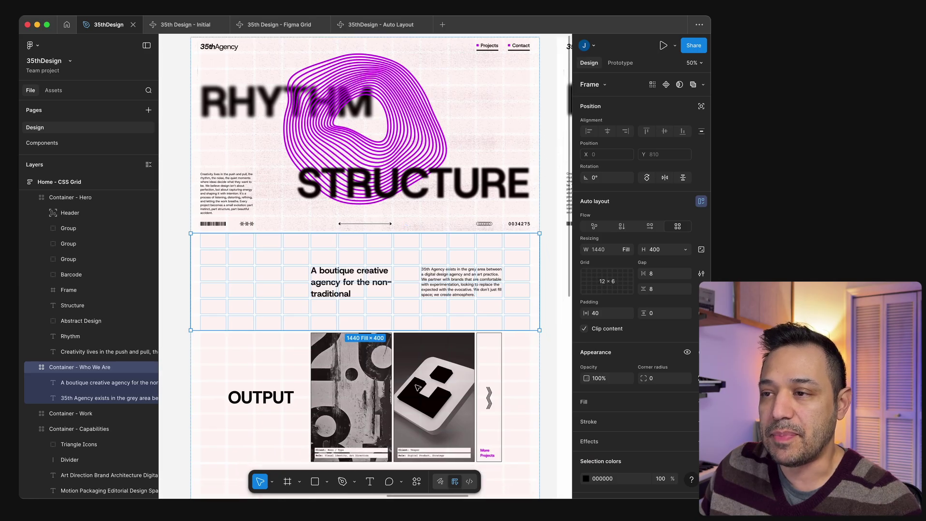
click(289, 27)
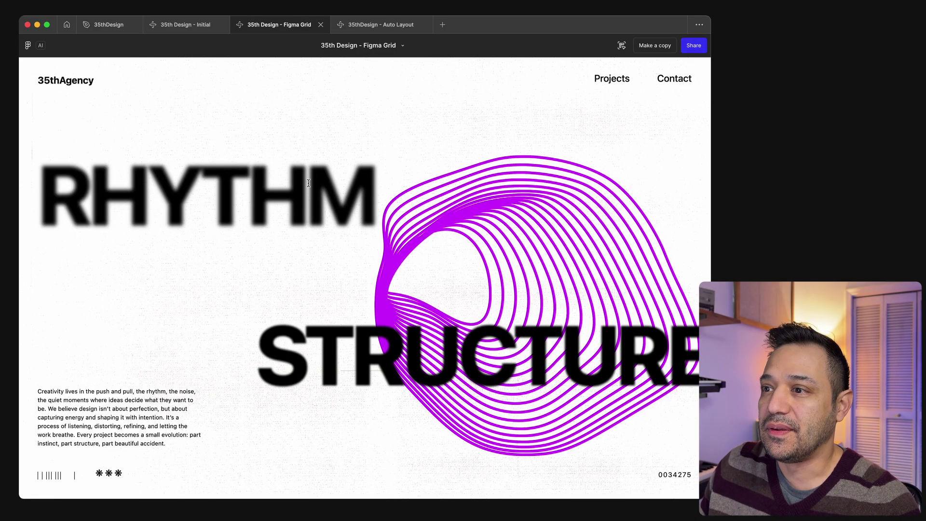
scroll(245, 257, down, 1)
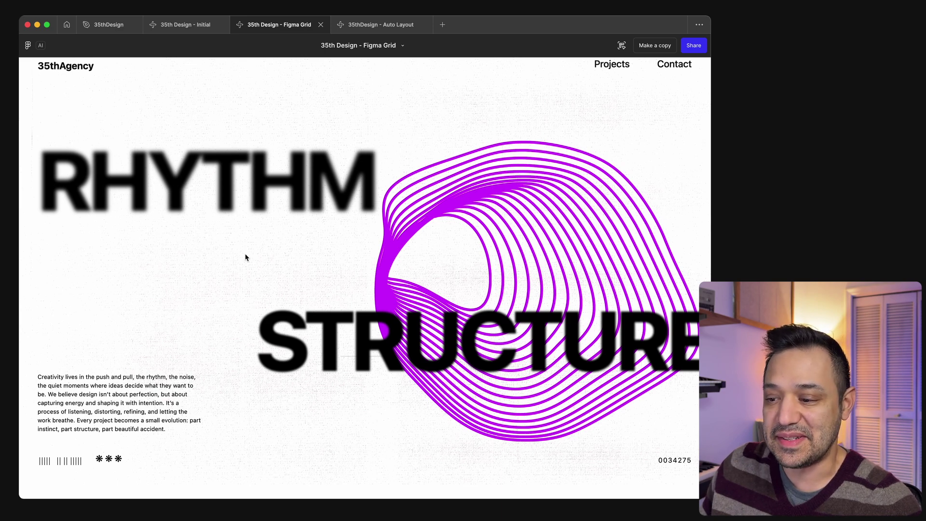
scroll(245, 258, down, 5)
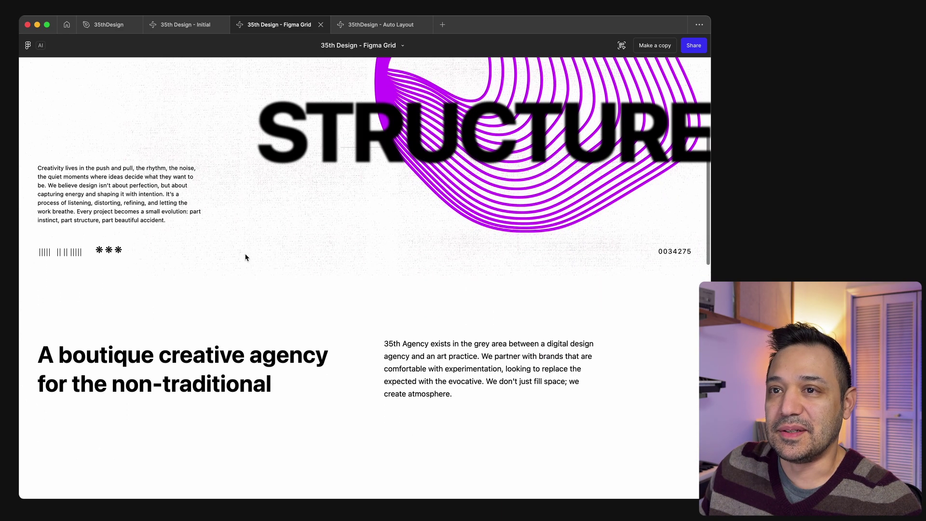
scroll(201, 300, up, 2)
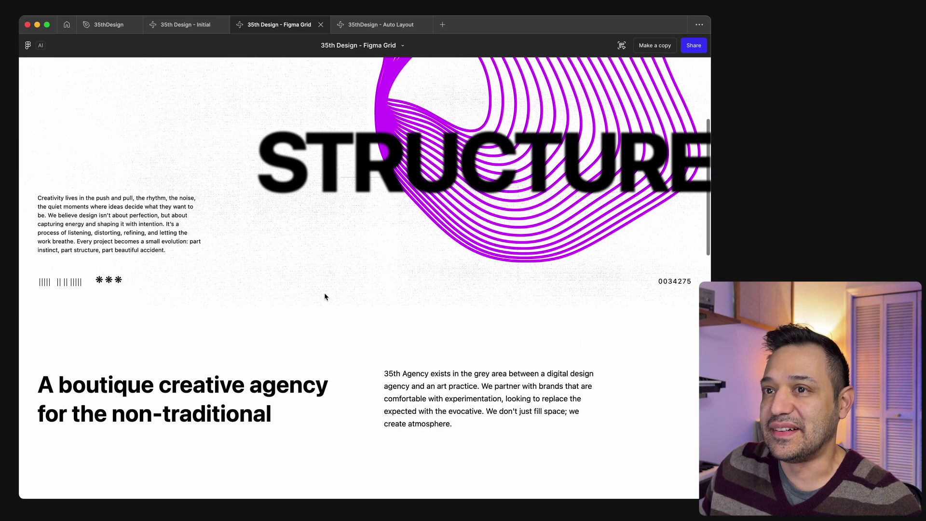
scroll(325, 296, up, 4)
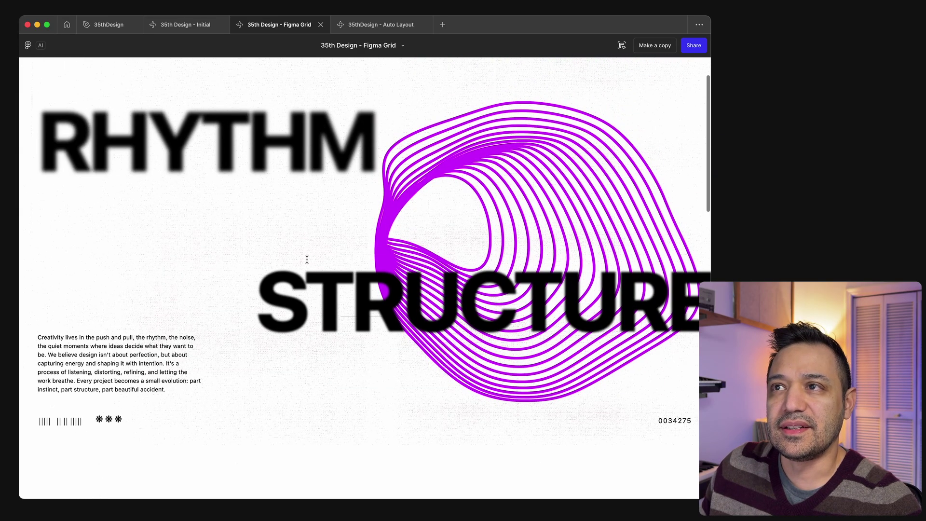
scroll(307, 259, down, 4)
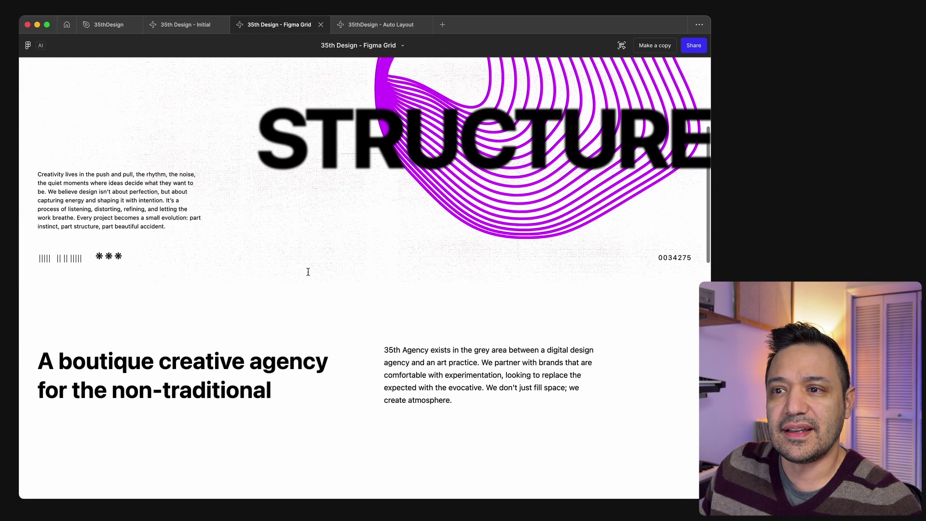
scroll(357, 332, down, 1)
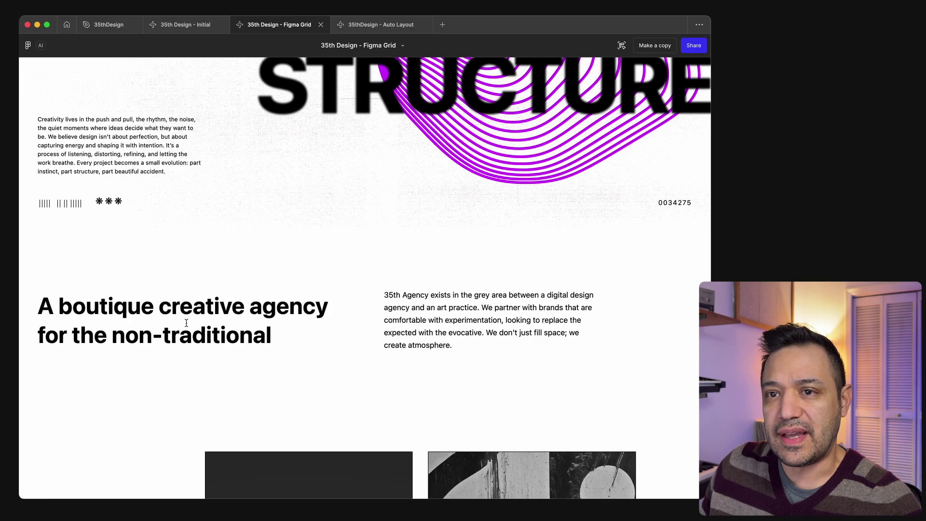
Step: Examine the Figma Grid site's Output, Capabilities and footer sections, returning to its hero and intro for another look
scroll(414, 342, down, 6)
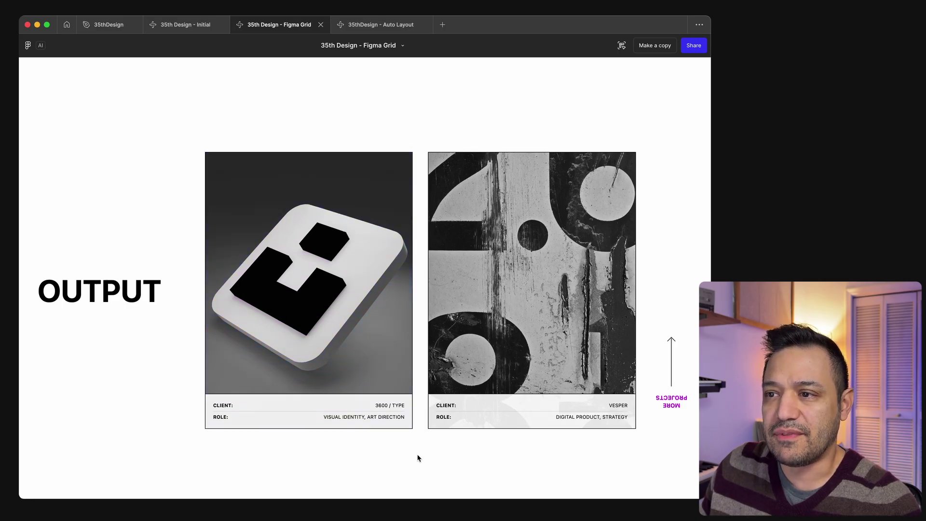
scroll(418, 458, down, 5)
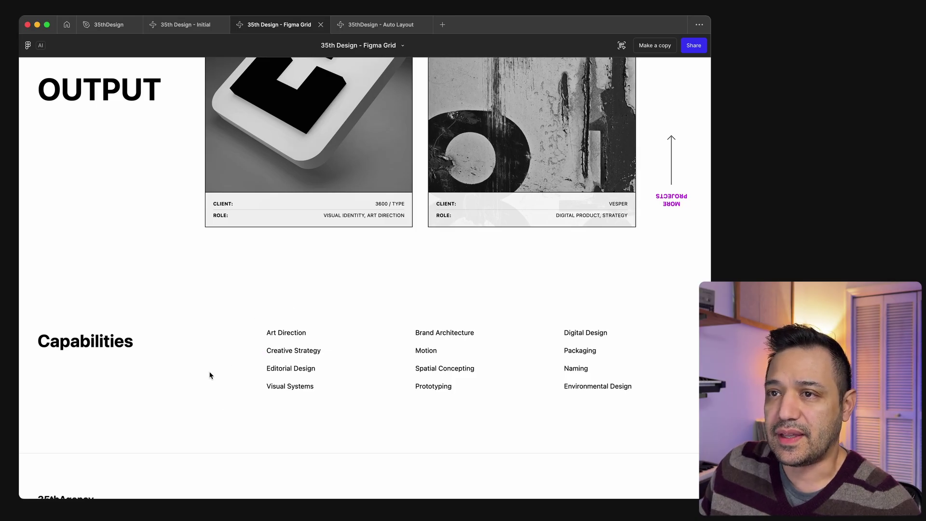
scroll(214, 379, down, 4)
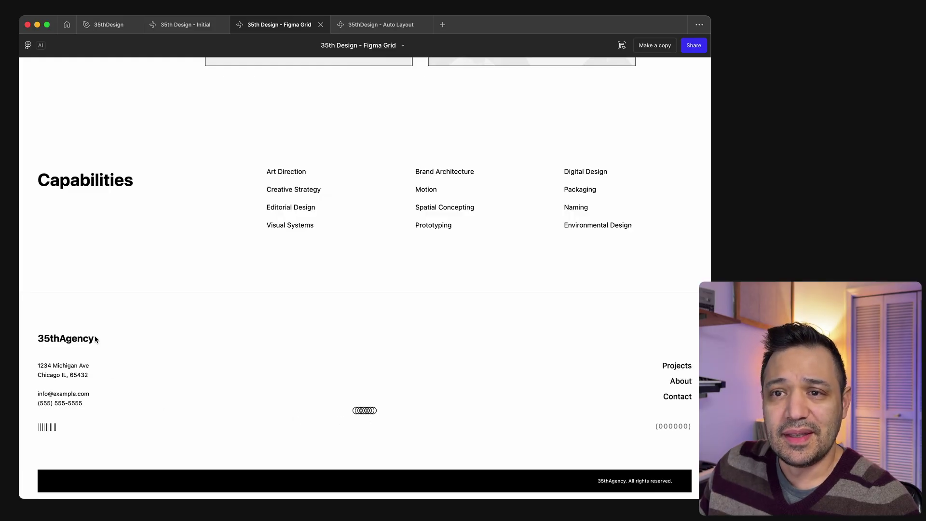
scroll(101, 356, up, 20)
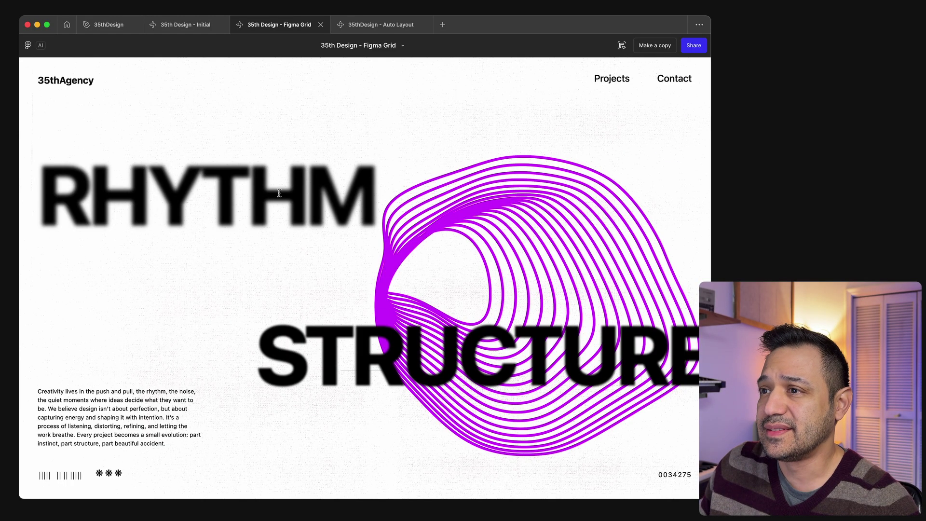
scroll(279, 193, down, 5)
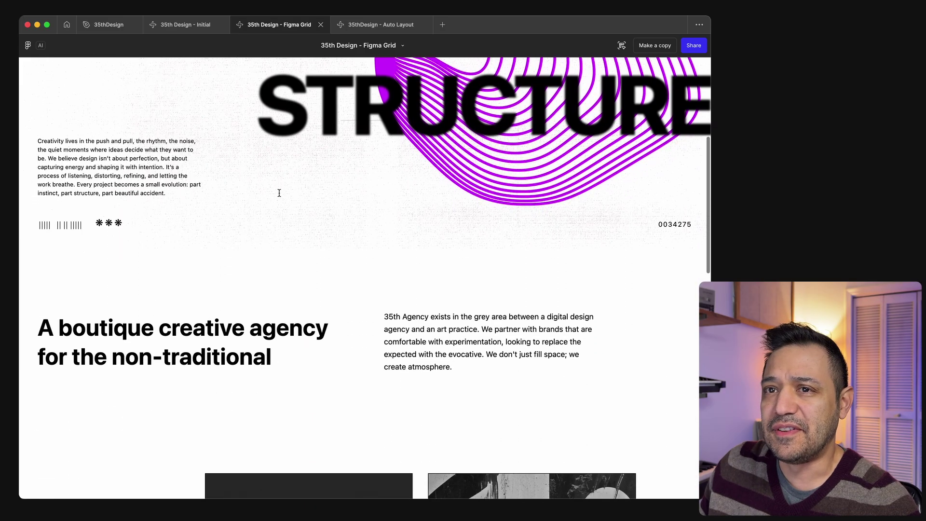
scroll(279, 193, down, 2)
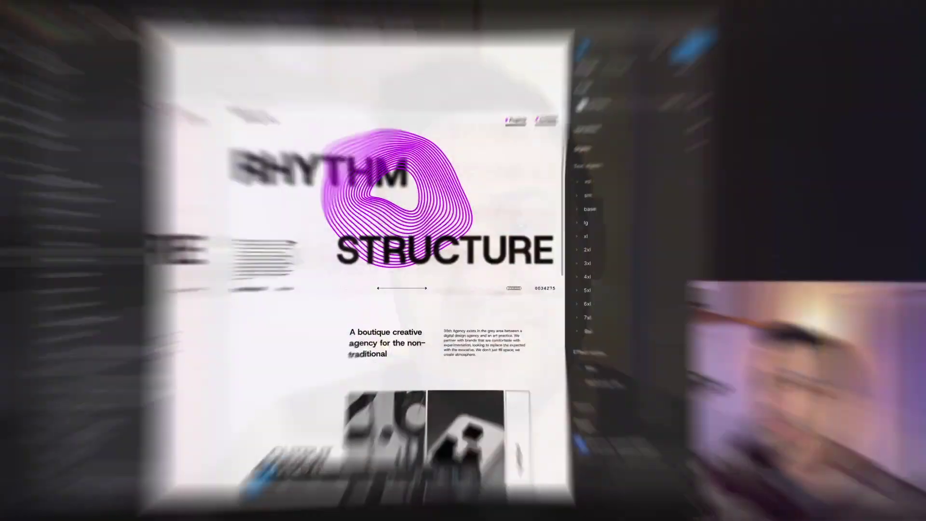
Step: Return to the 35thDesign file and inspect the hero barcode graphic's layout settings in the Home - CSS Grid frame
scroll(282, 242, down, 1)
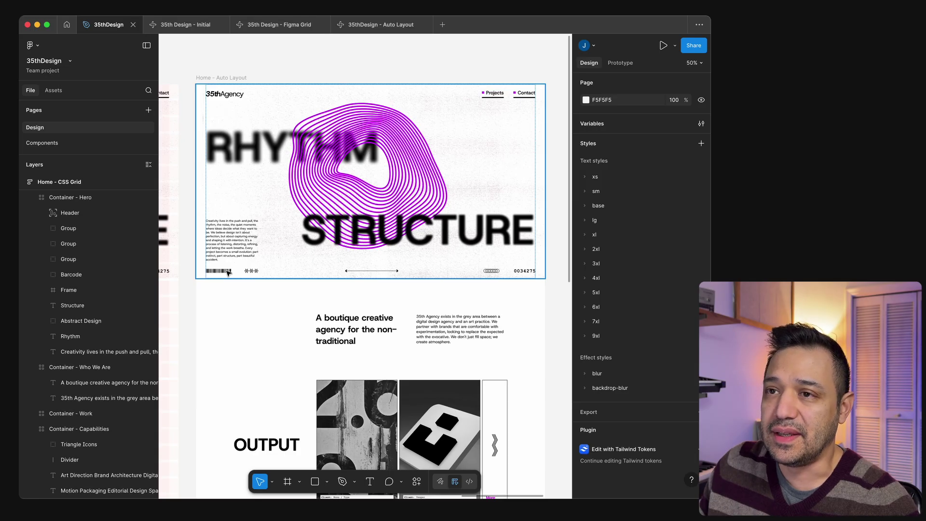
scroll(257, 272, up, 1)
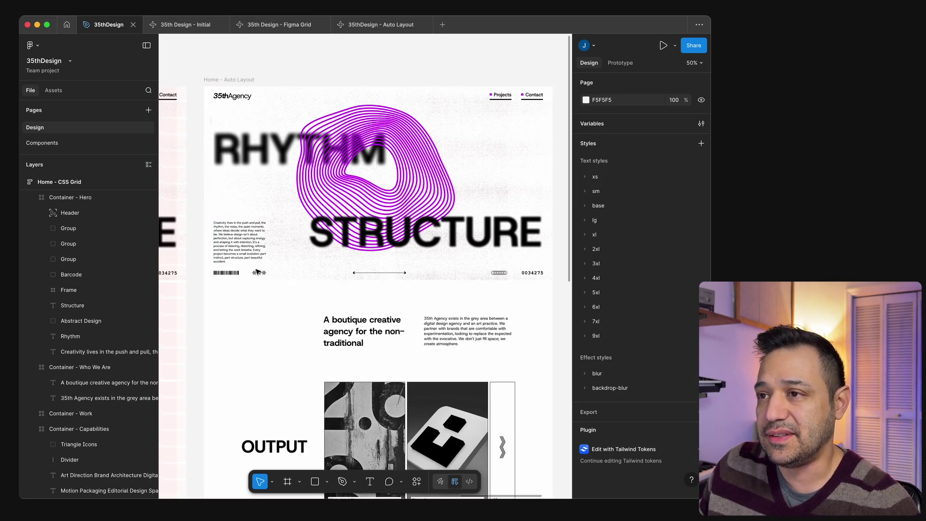
scroll(257, 272, left, 10)
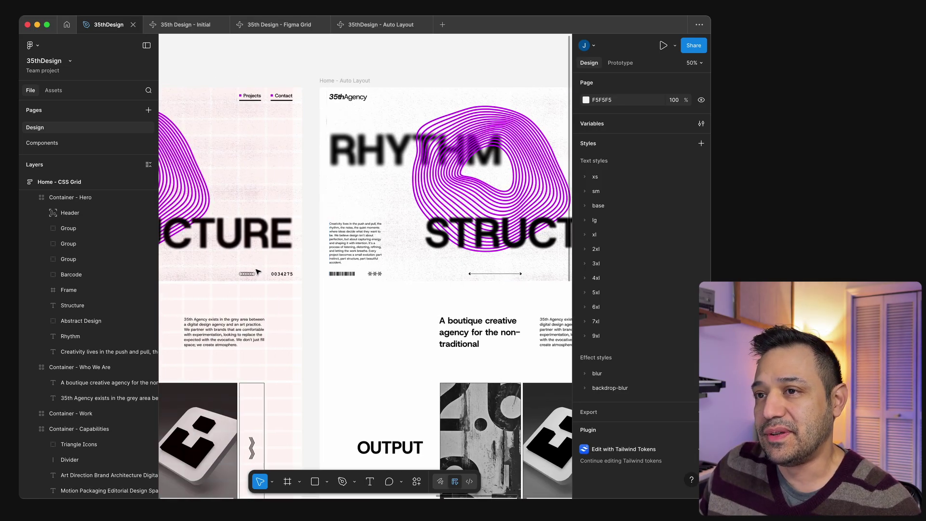
scroll(224, 281, up, 5)
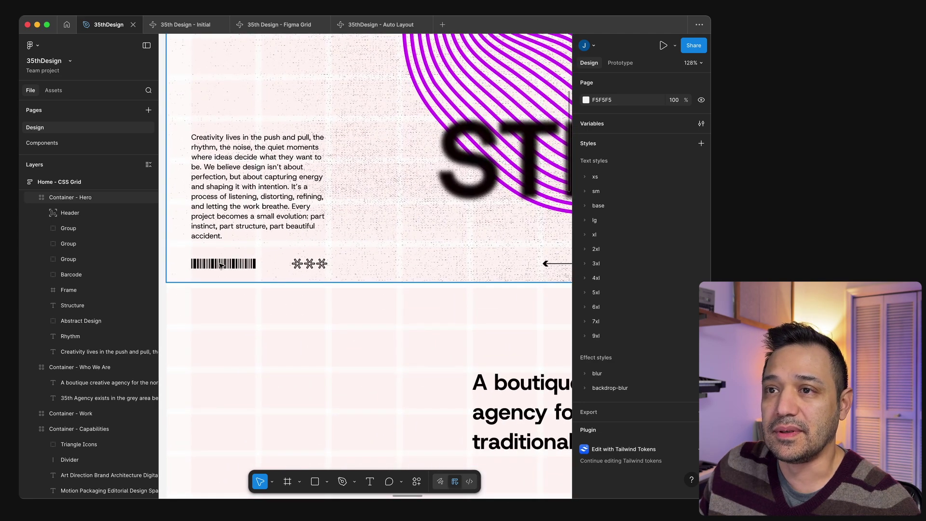
click(221, 265)
click(219, 265)
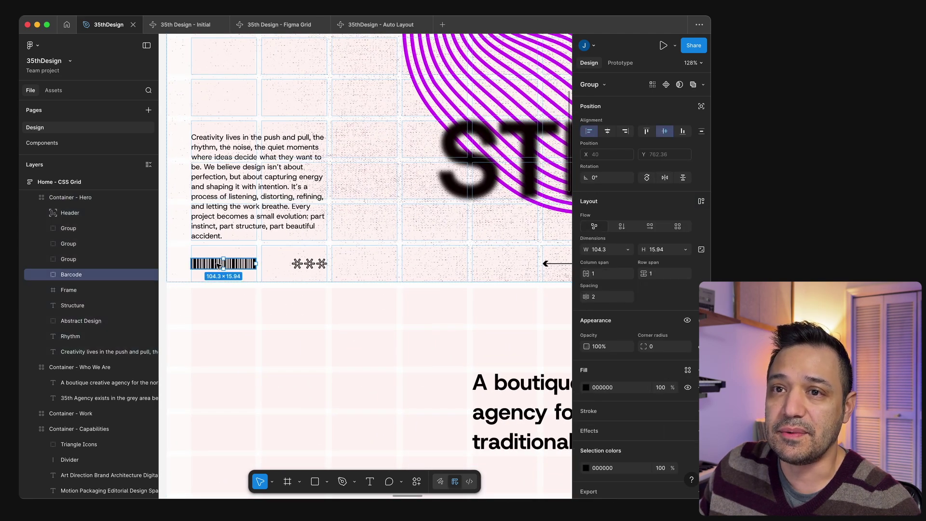
Step: Expand the CSS Grid hero's Barcode layer and inspect the vector nested inside its first group
click(45, 275)
click(86, 291)
click(85, 276)
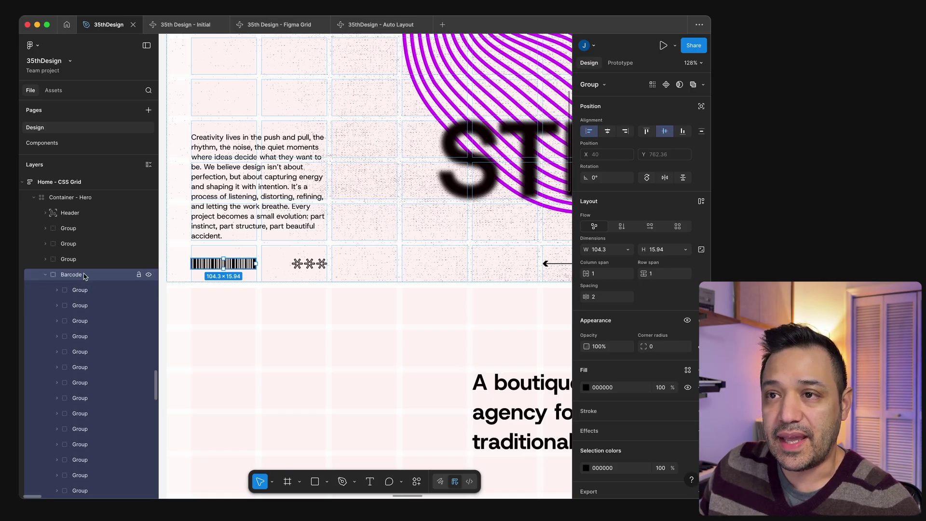
click(80, 290)
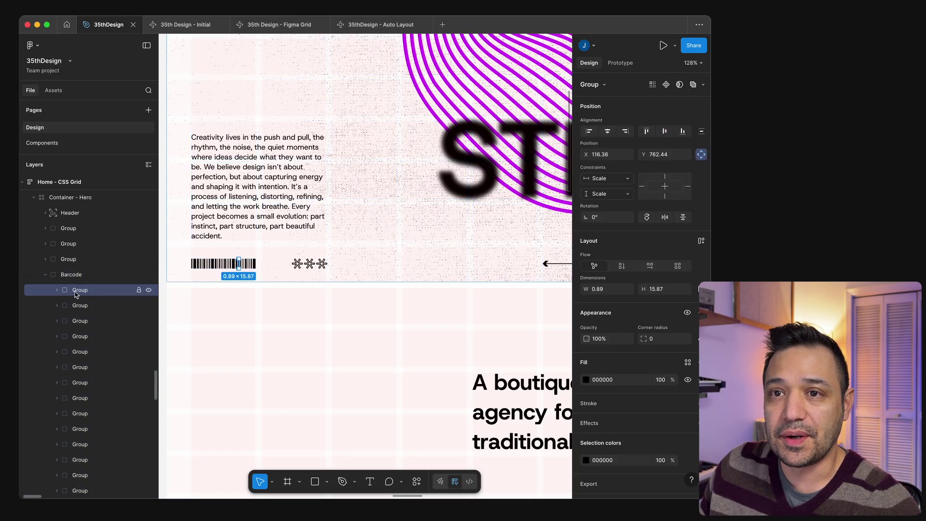
click(56, 290)
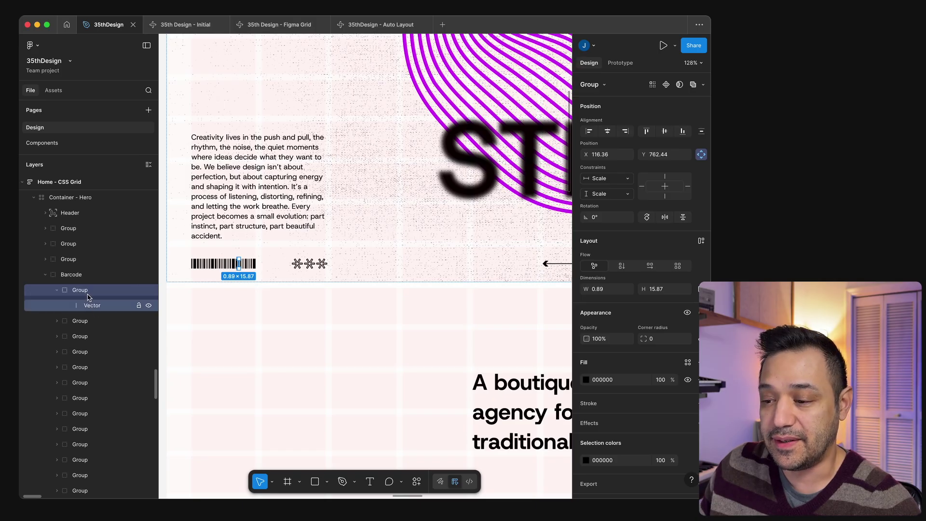
click(56, 290)
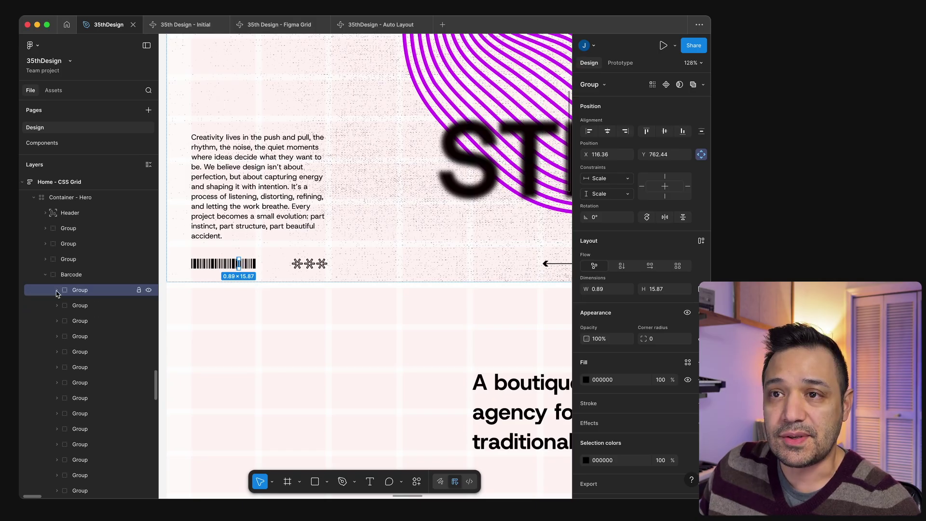
Step: Inspect the Left Group and its Barcode layer's vectors in the Home - Auto Layout frame's hero
click(206, 285)
key(n)
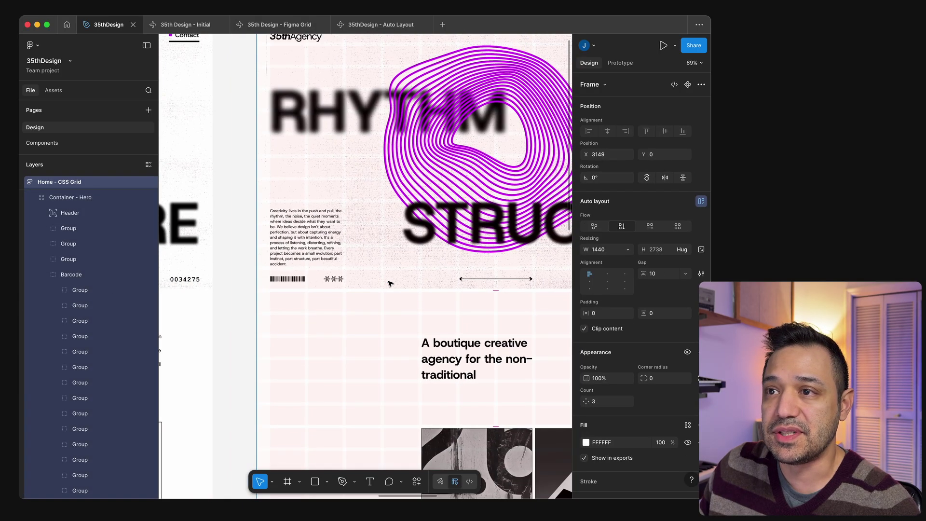
click(331, 285)
click(328, 285)
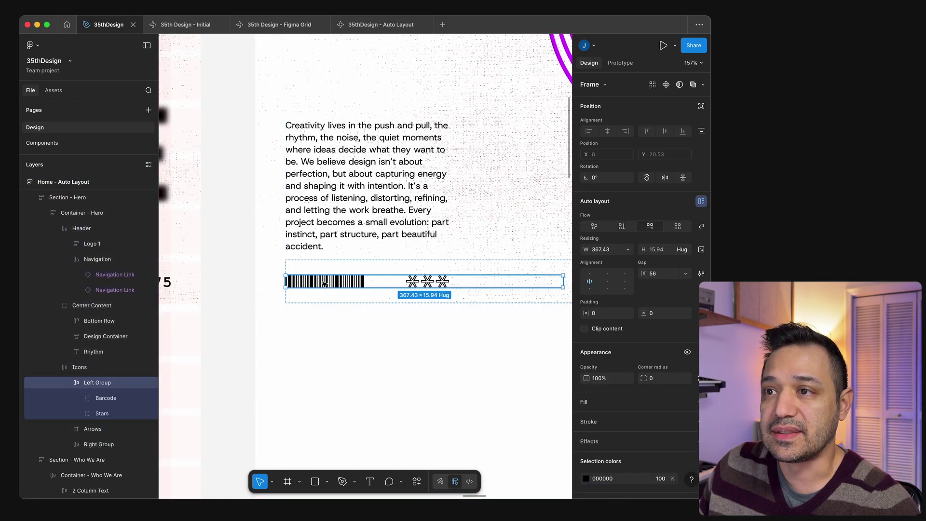
click(324, 284)
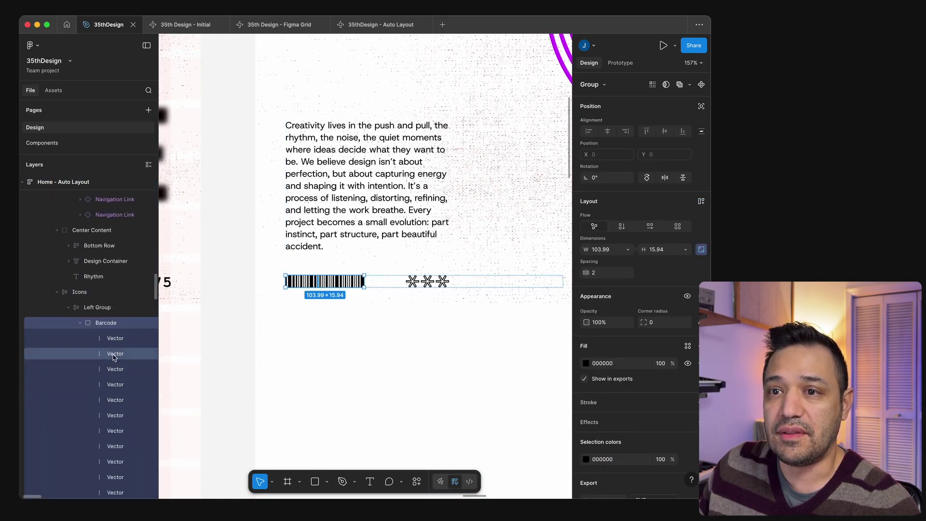
click(80, 322)
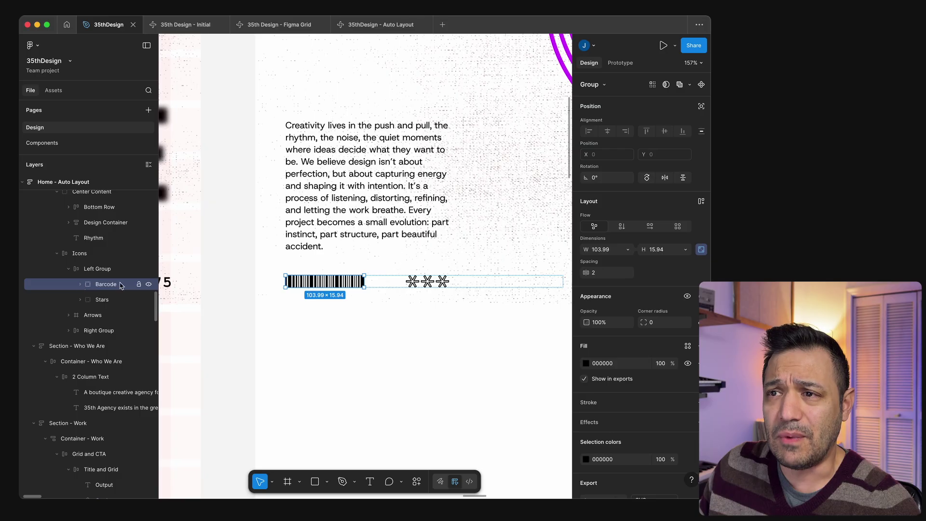
click(251, 280)
Step: Inspect the layout settings of Center Content, the Icons row and Container - Who We Are in the Home - Auto Layout frame
scroll(251, 280, down, 10)
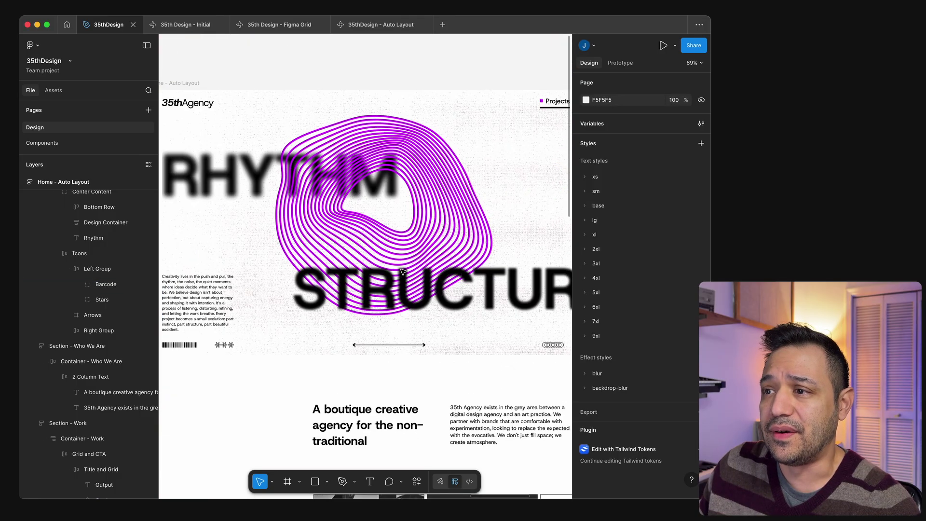
scroll(410, 256, down, 5)
scroll(417, 241, up, 2)
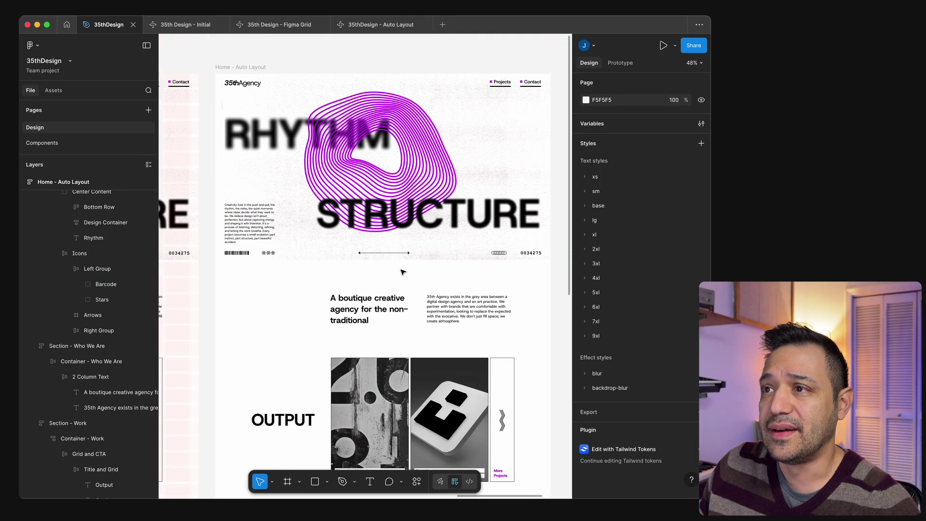
click(421, 235)
double_click(420, 235)
double_click(421, 235)
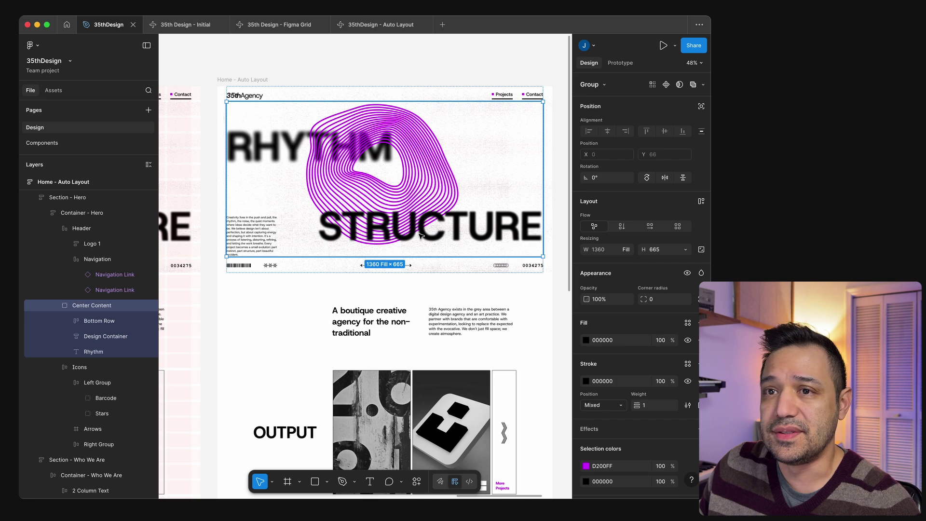
scroll(420, 236, up, 3)
click(399, 283)
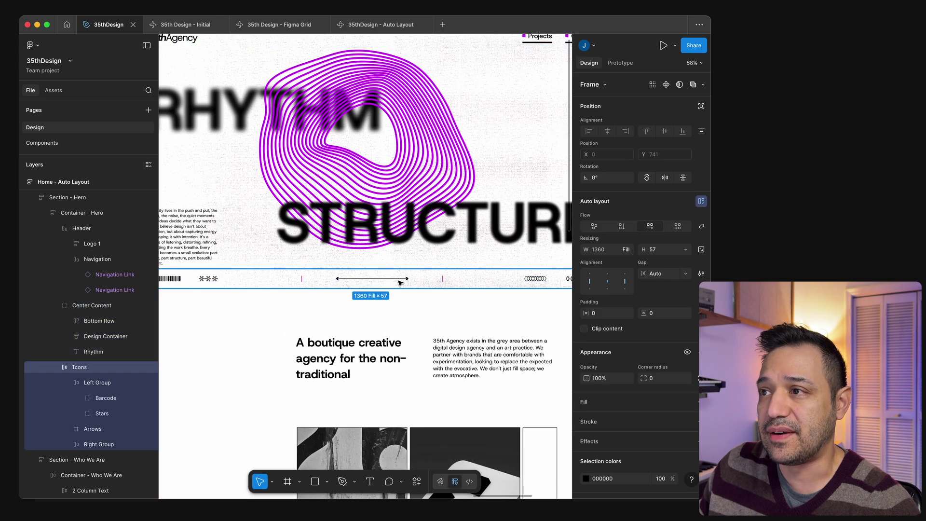
scroll(338, 280, down, 2)
click(317, 276)
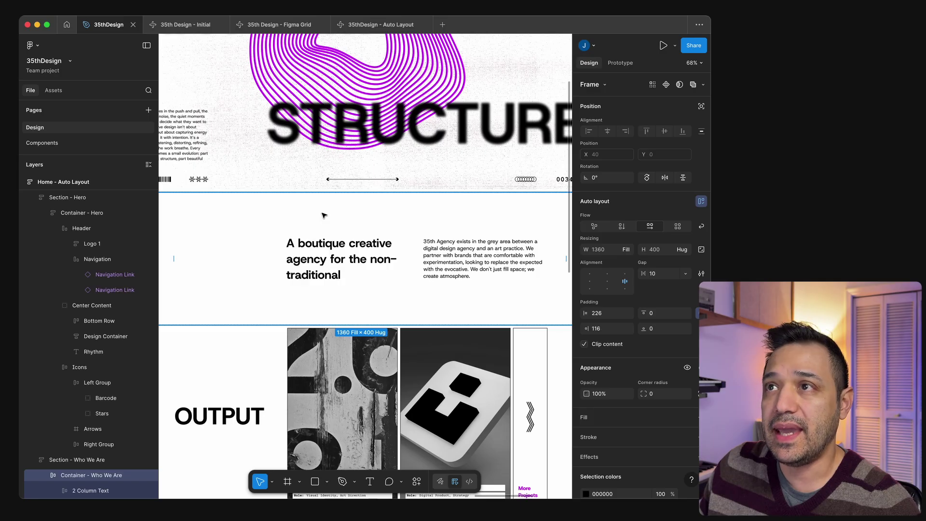
Step: Open the 35thDesign - Auto Layout generated site and examine its hero and intro section
click(379, 24)
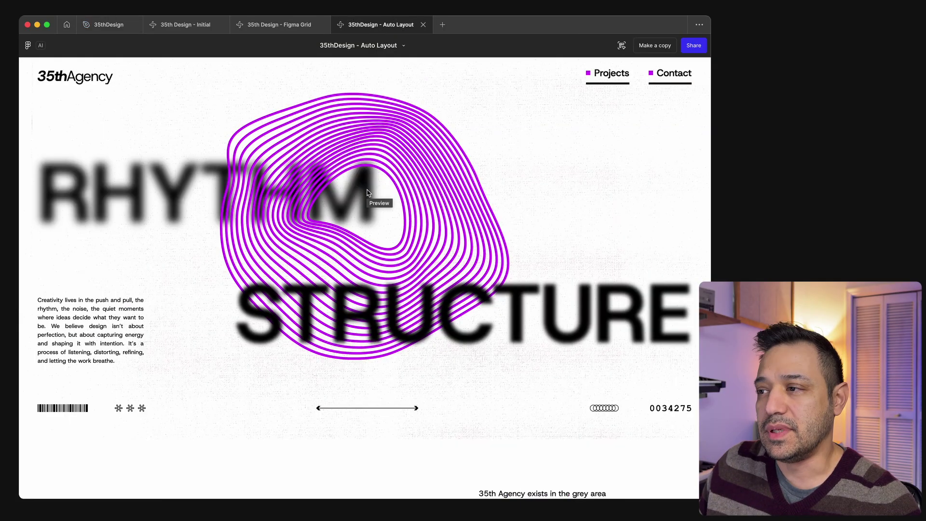
scroll(367, 193, down, 3)
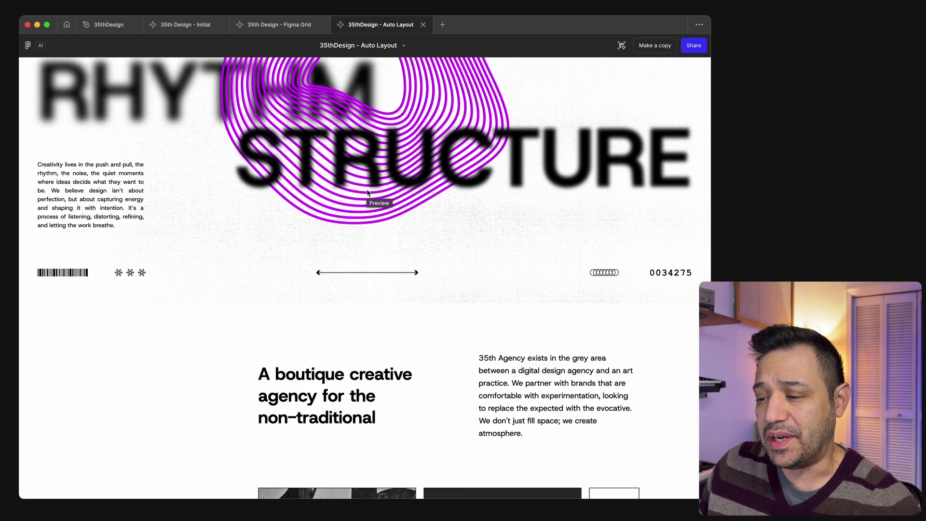
scroll(352, 292, up, 3)
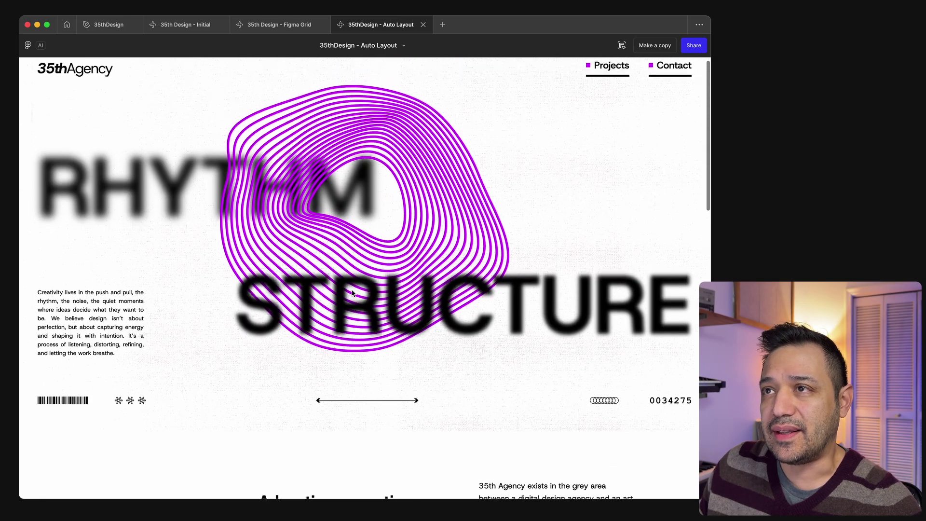
Step: Examine the Auto Layout generated site from hero to footer, then recheck its intro, Output and Capabilities sections
scroll(352, 292, down, 15)
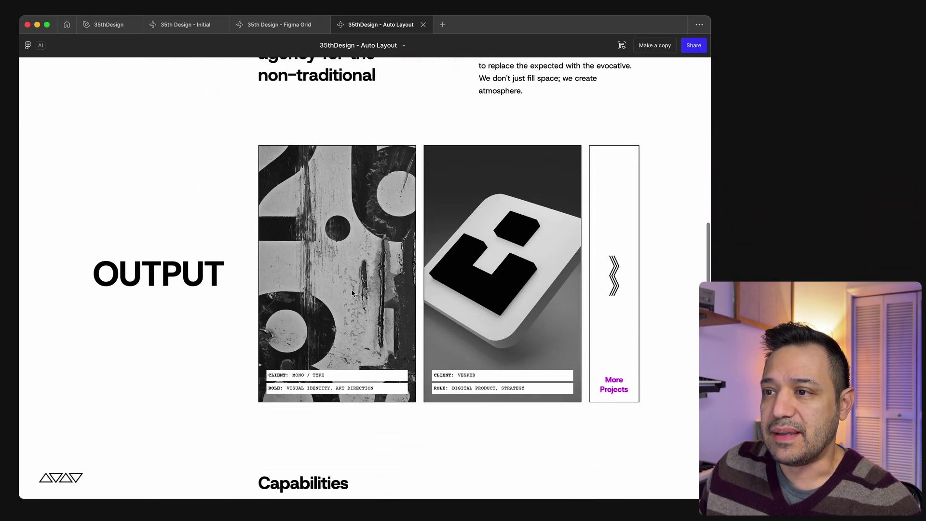
scroll(352, 293, down, 5)
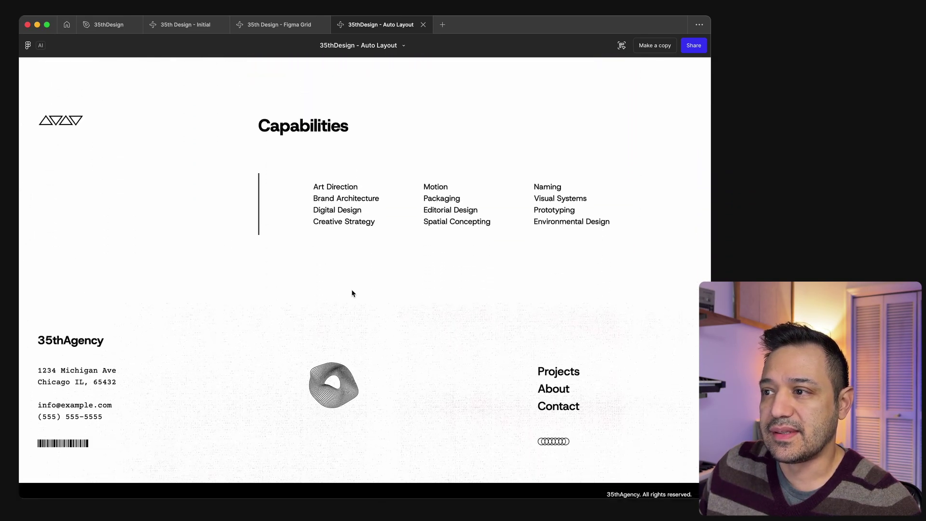
scroll(352, 293, up, 20)
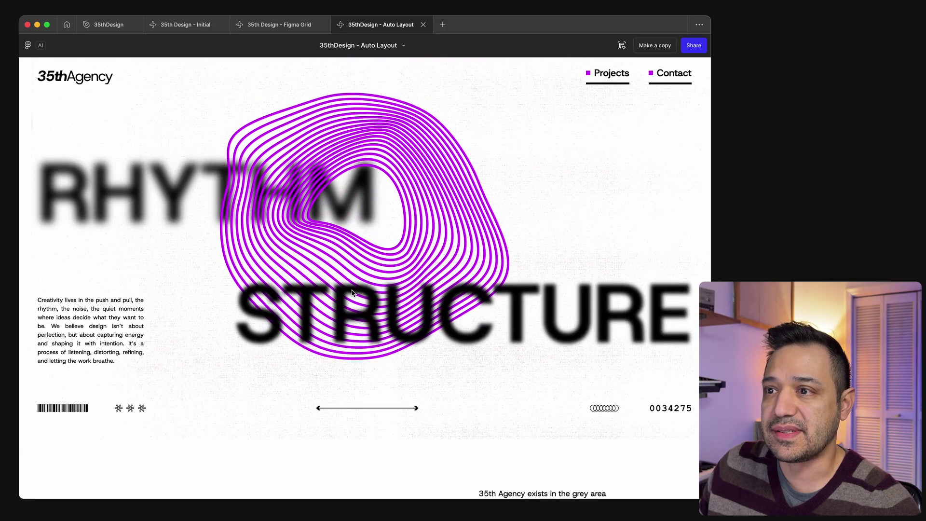
scroll(352, 293, down, 8)
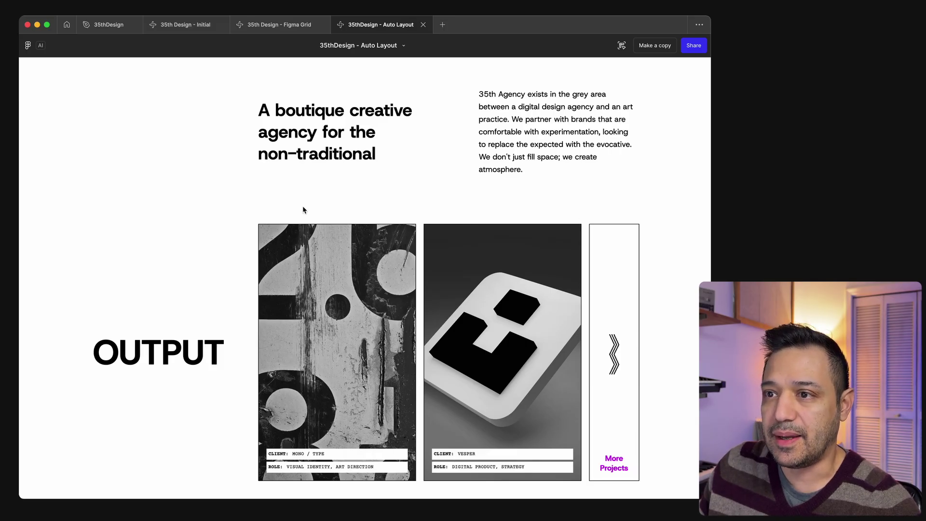
scroll(305, 210, down, 5)
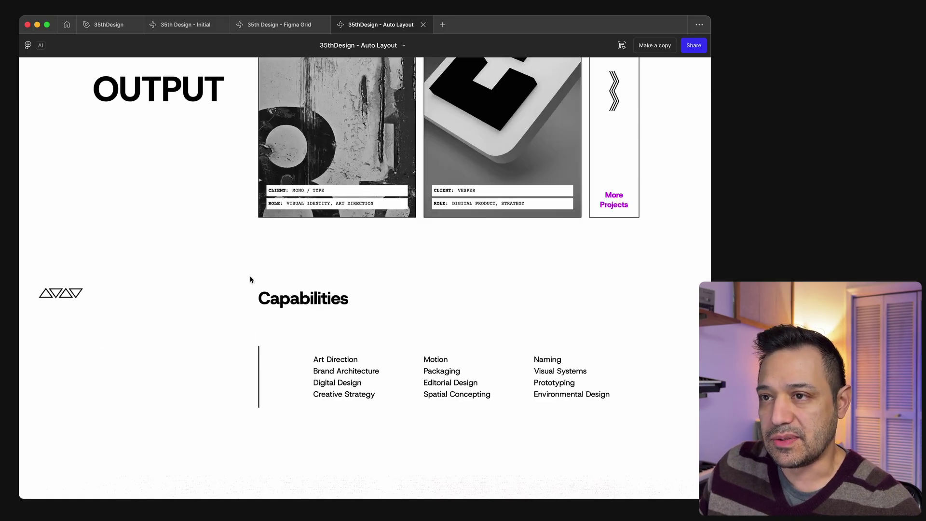
scroll(250, 280, up, 3)
scroll(250, 277, up, 7)
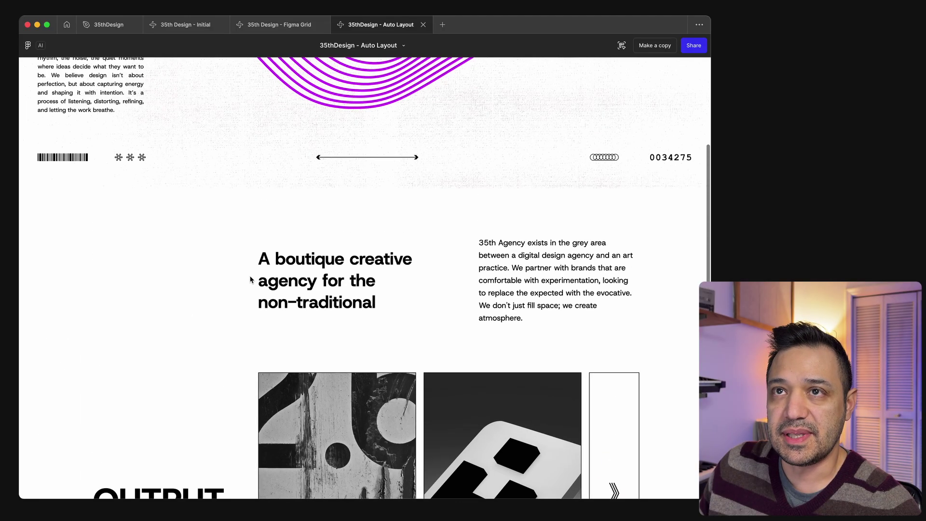
scroll(300, 348, down, 2)
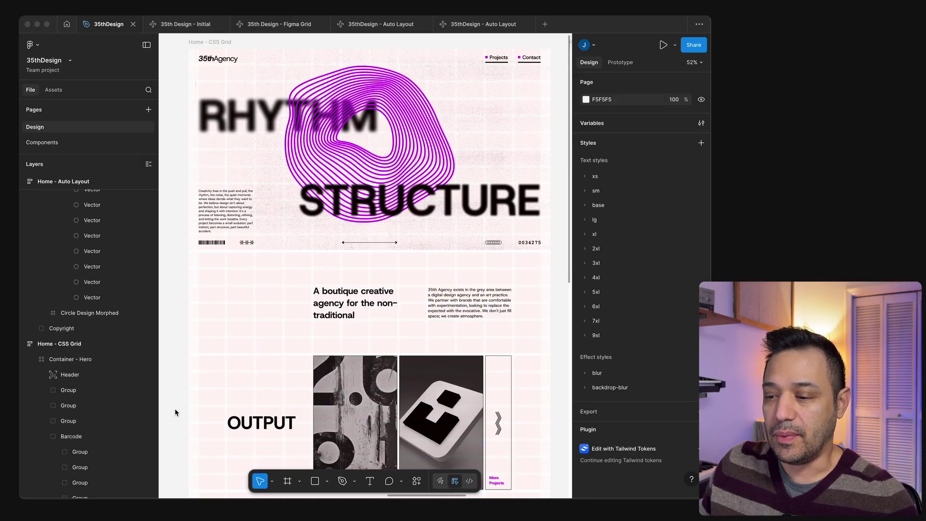
Step: Compare the grid settings of Container - Who We Are in the Home - CSS Grid frame with the generated Intro.tsx code
click(389, 310)
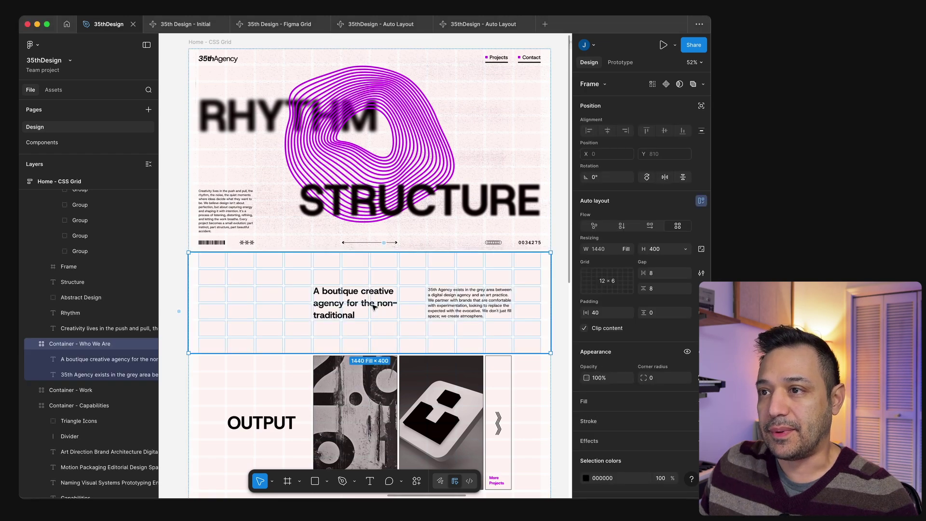
click(477, 25)
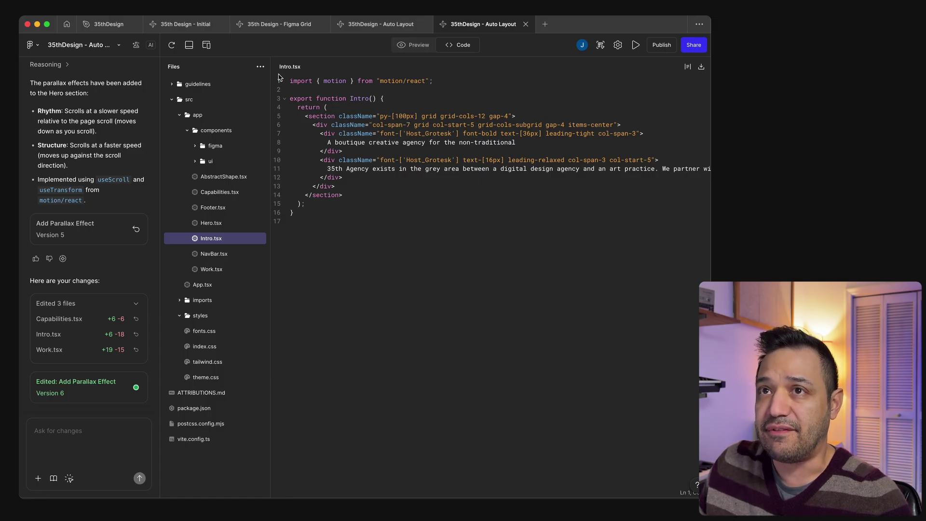
click(112, 26)
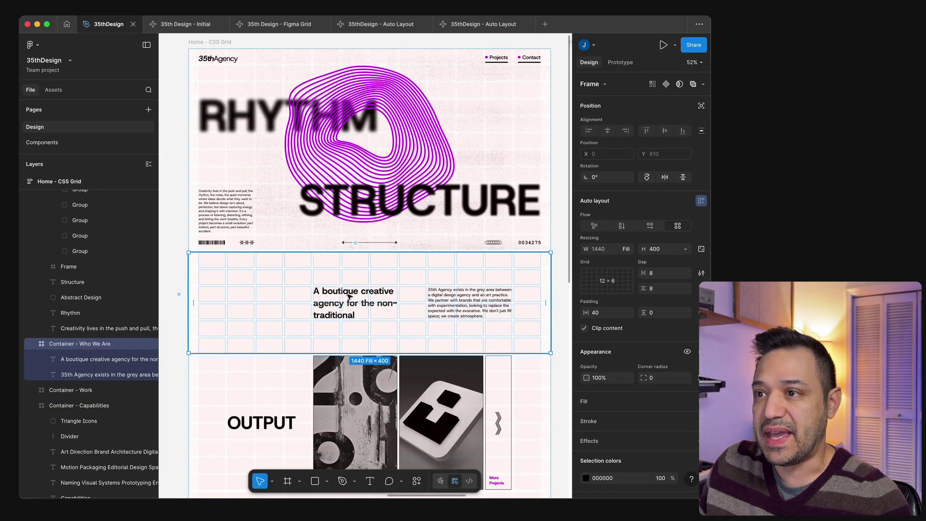
click(485, 26)
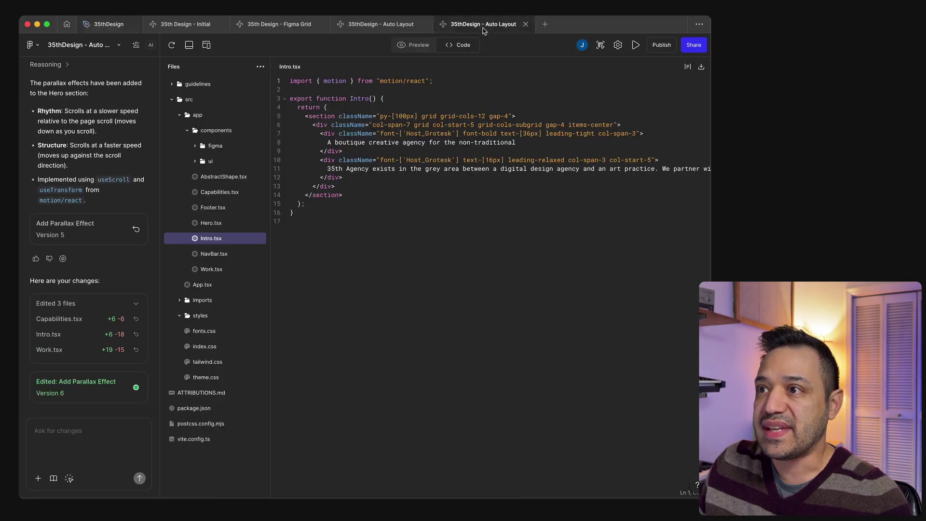